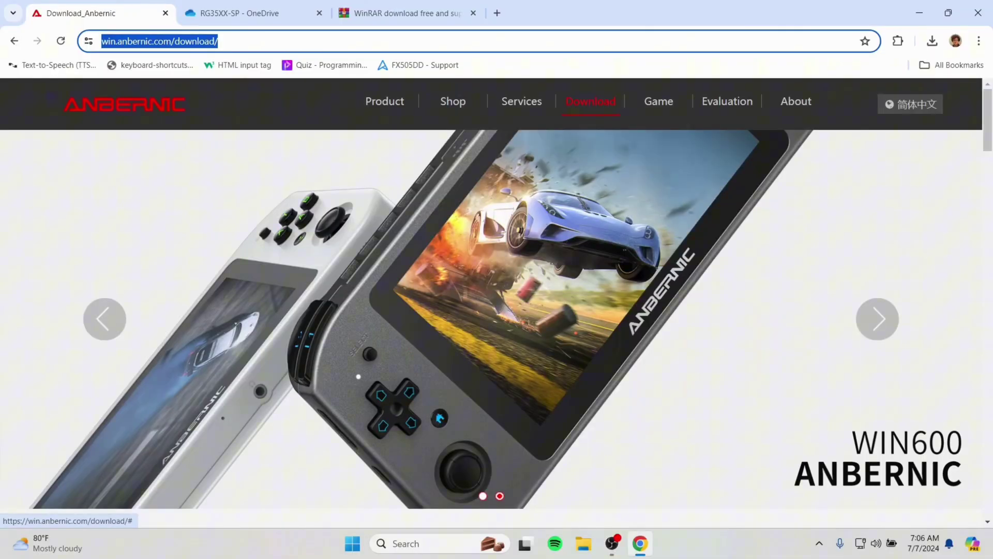
# Step: Look through the firmware download list on the Anbernic page for the RG35XXSP entry
pyautogui.scroll(-7, 496, 303)
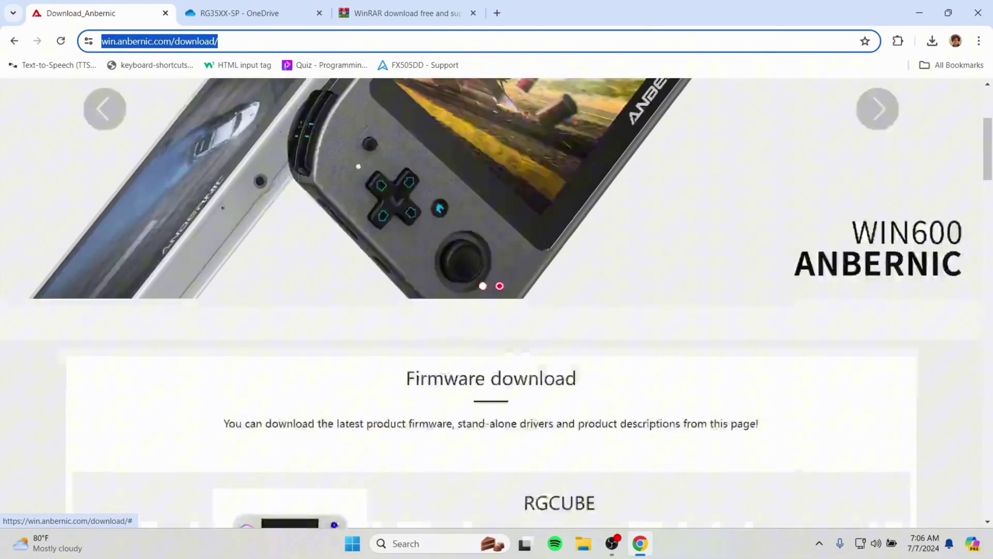
pyautogui.scroll(-7, 497, 303)
pyautogui.scroll(5, 496, 302)
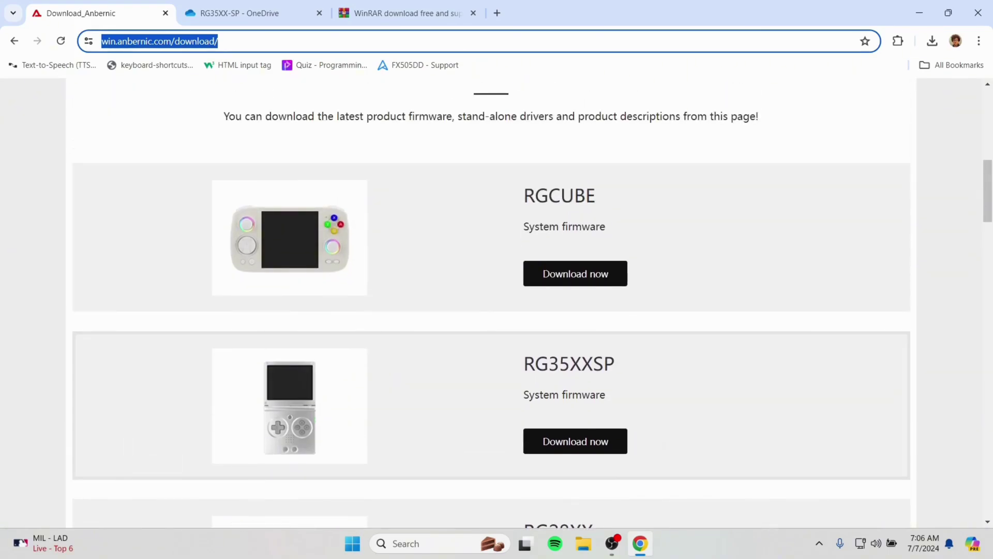
pyautogui.scroll(-1, 491, 303)
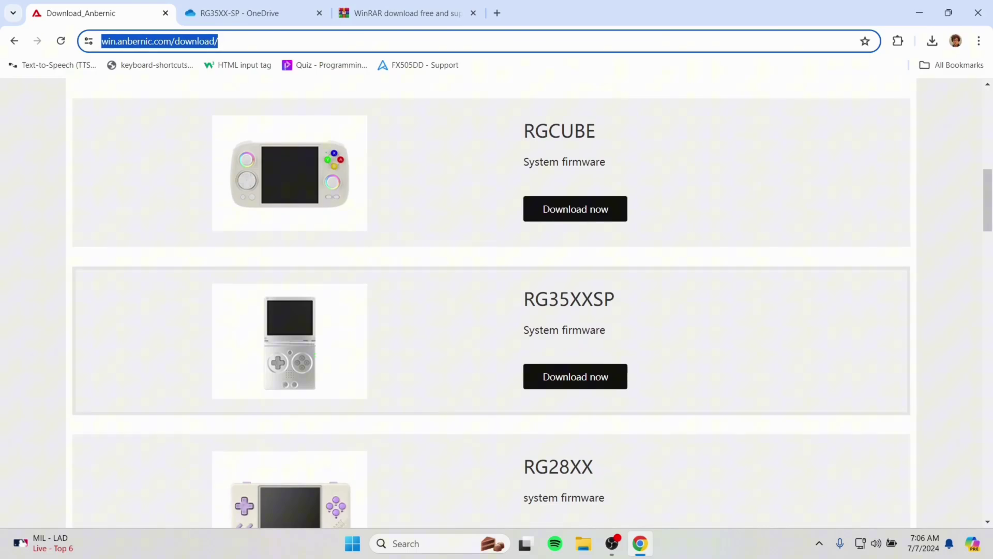
pyautogui.scroll(-1, 491, 310)
pyautogui.scroll(-1, 491, 305)
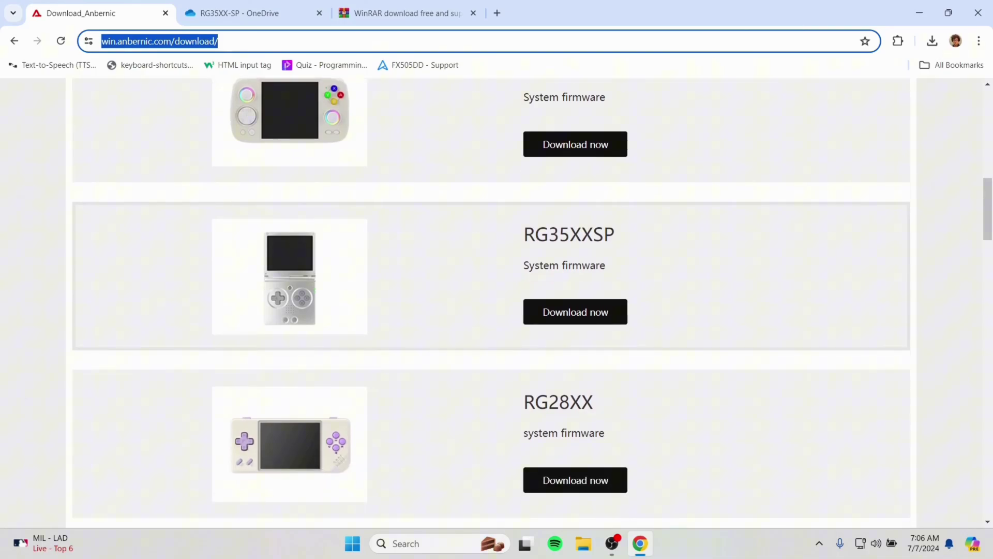
pyautogui.scroll(-1, 491, 305)
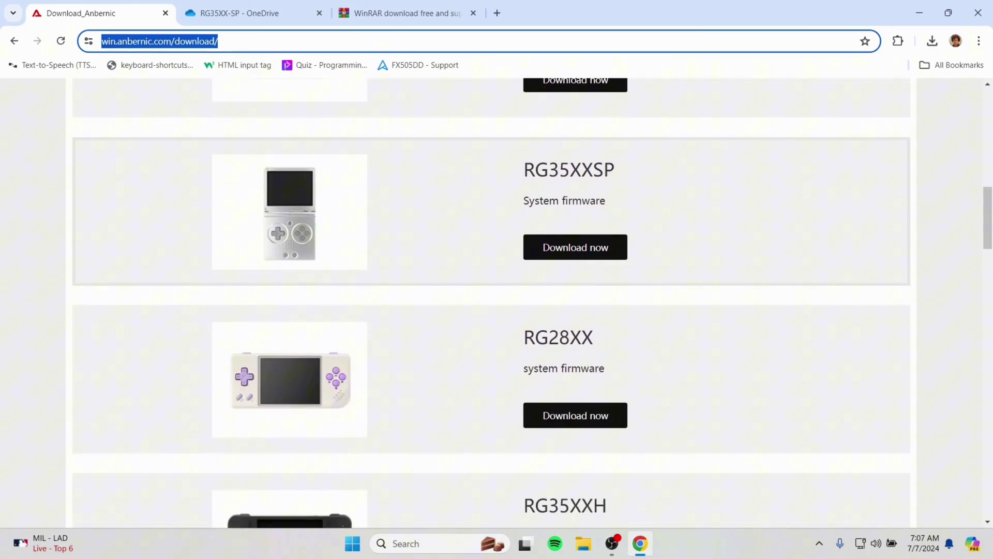
pyautogui.scroll(1, 492, 305)
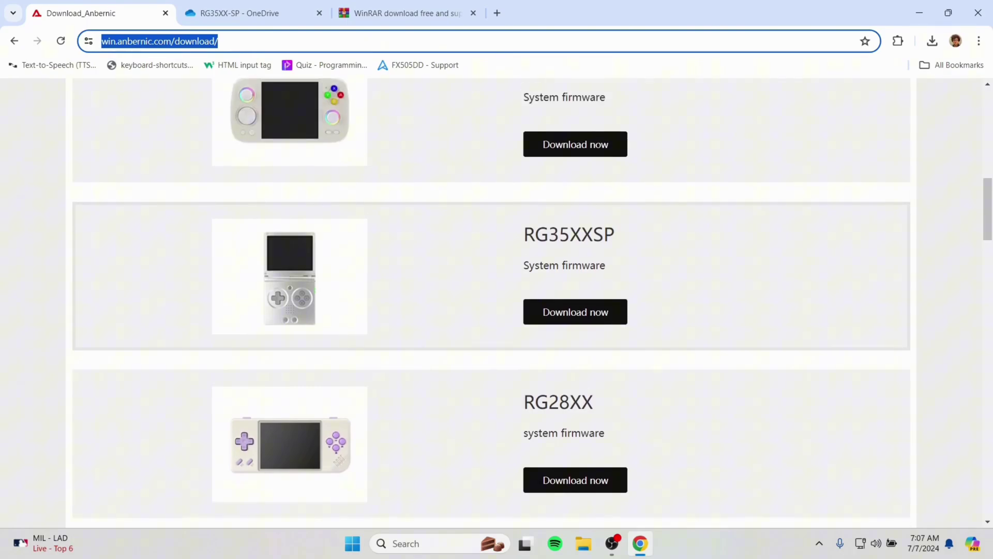
# Step: Open the system firmware page for the RG35XXSP from the Anbernic download list
pyautogui.click(575, 312)
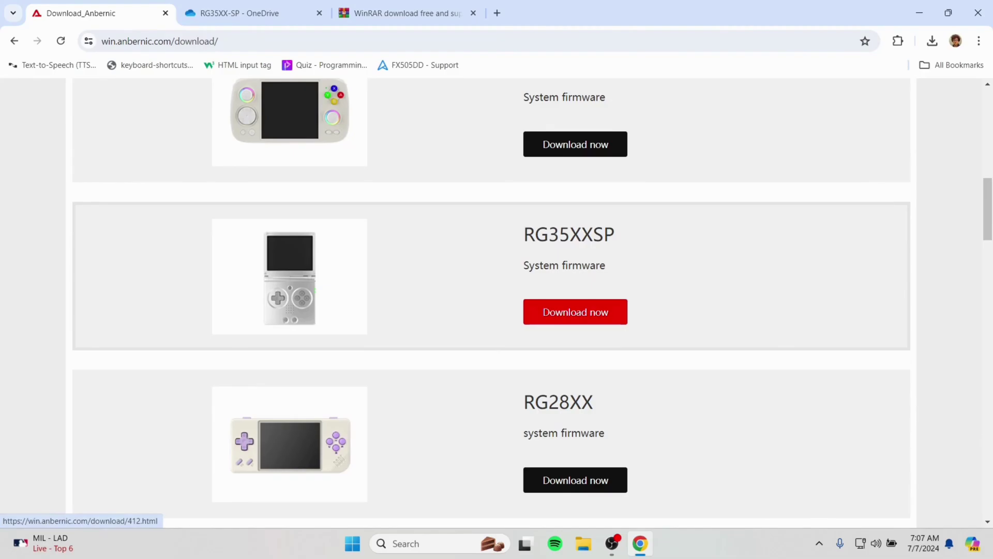
pyautogui.scroll(5, 492, 303)
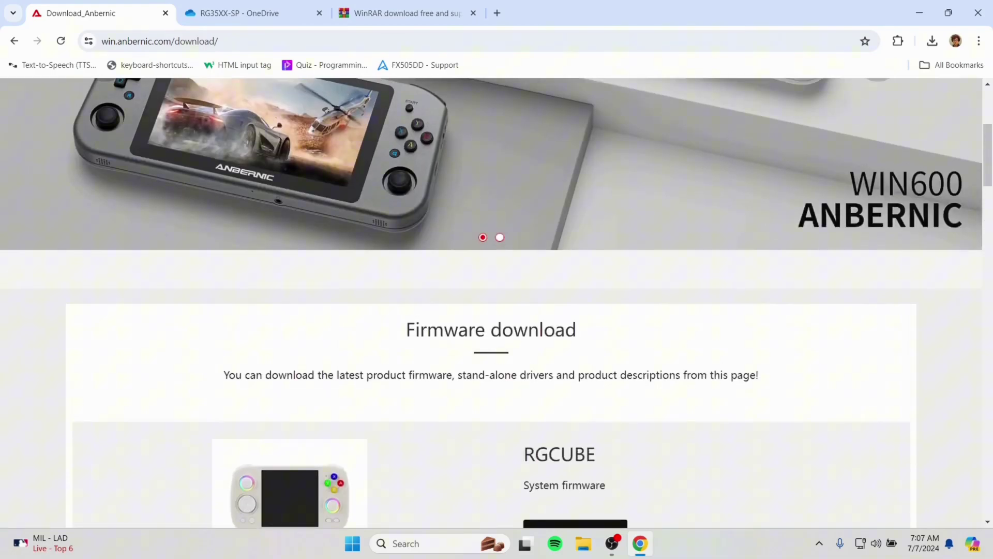
pyautogui.hotkey('ctrl', 'l')
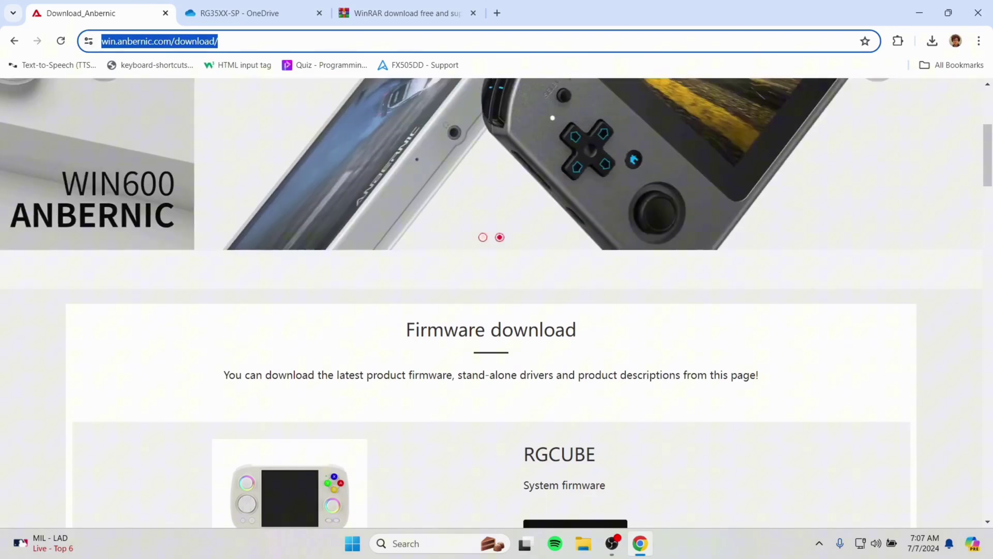
pyautogui.scroll(-10, 491, 302)
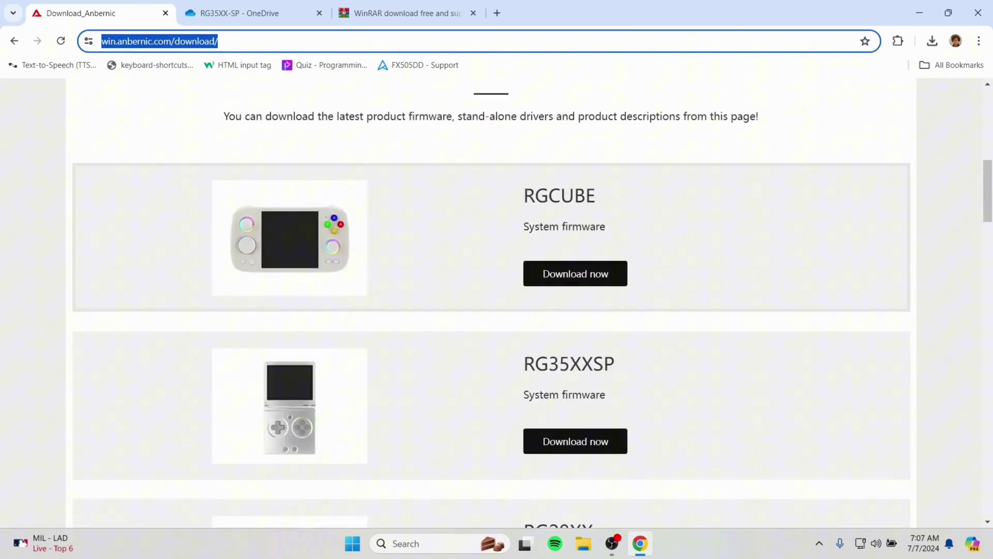
pyautogui.scroll(4, 491, 303)
pyautogui.scroll(-1, 492, 302)
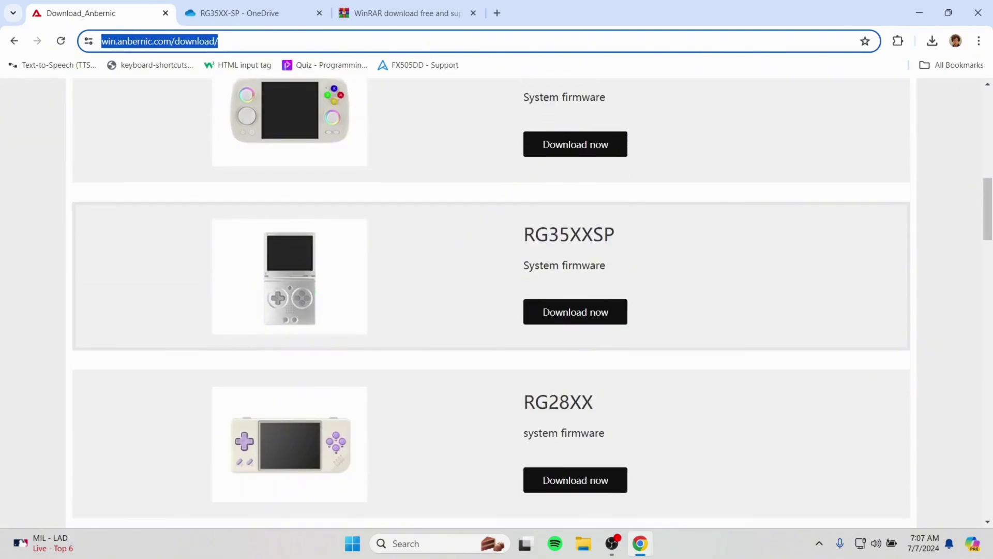
pyautogui.moveTo(523, 234); pyautogui.dragTo(594, 234)
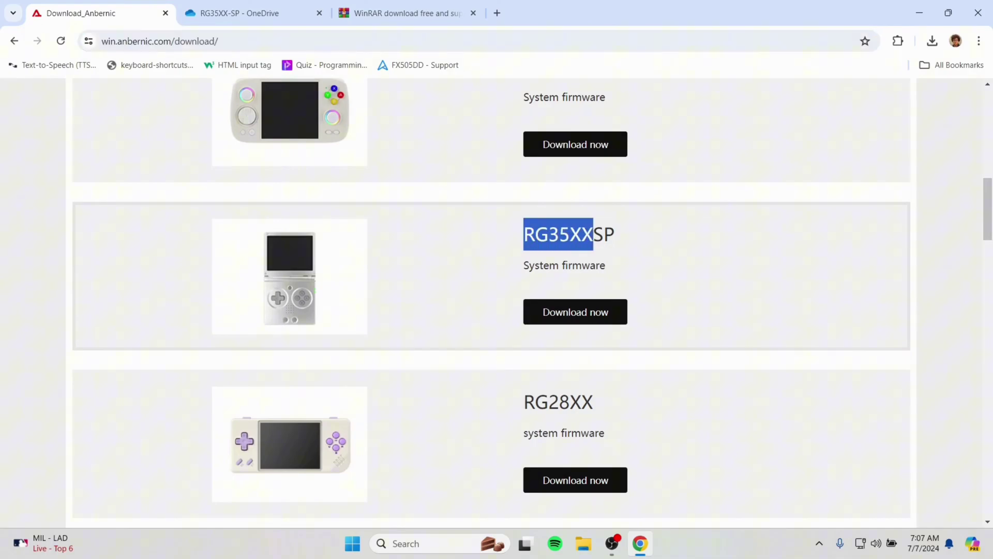
# Step: Compare the Linux firmware releases offered for the RG35XXSP, including the older RG35XXSP-V1.0.3-EN-240511 entry
pyautogui.scroll(-1, 575, 247)
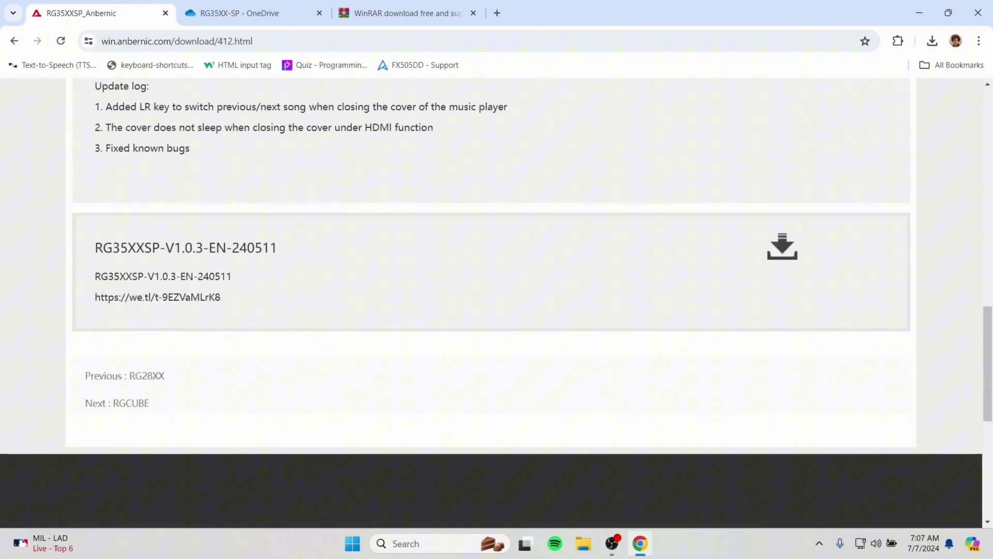
pyautogui.scroll(4, 496, 303)
pyautogui.scroll(2, 497, 303)
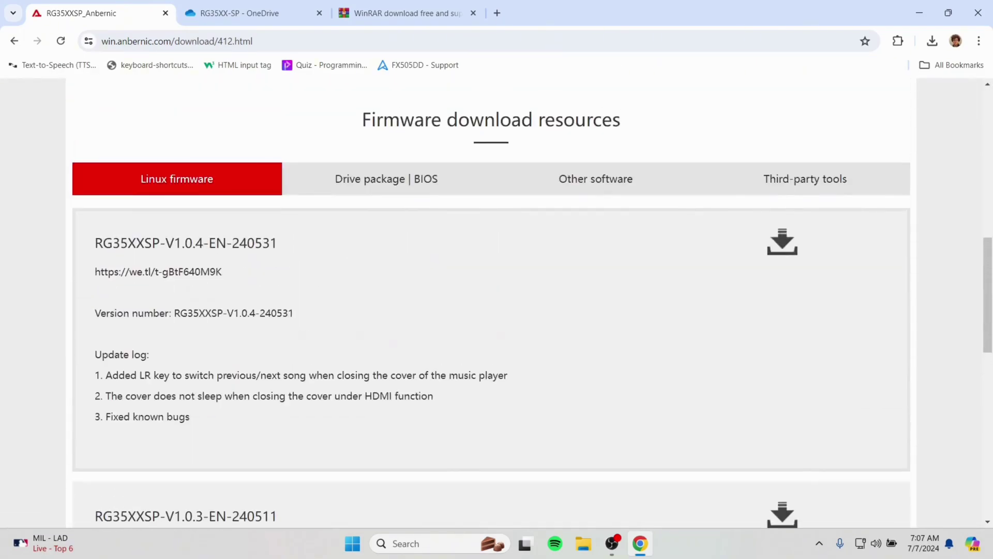
pyautogui.scroll(-2, 497, 303)
pyautogui.scroll(3, 497, 302)
pyautogui.scroll(-2, 496, 302)
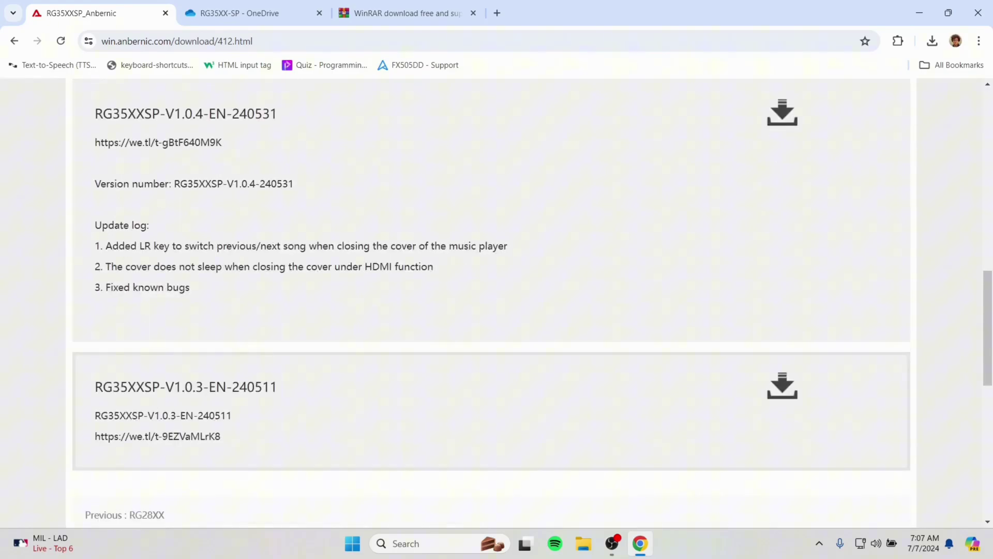
pyautogui.moveTo(95, 387); pyautogui.dragTo(263, 387)
pyautogui.scroll(-1, 310, 385)
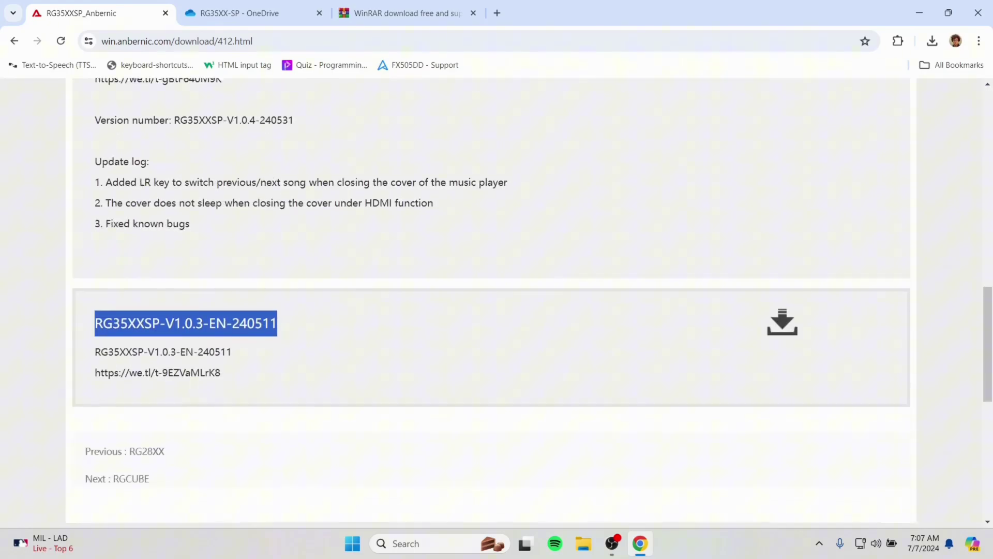
pyautogui.scroll(4, 310, 385)
# Step: Review the RG35XXSP-V1.0.4-EN-240531 firmware entry, including its version number and update log
pyautogui.scroll(-4, 310, 386)
pyautogui.click(331, 282)
pyautogui.scroll(1, 331, 282)
pyautogui.scroll(4, 491, 303)
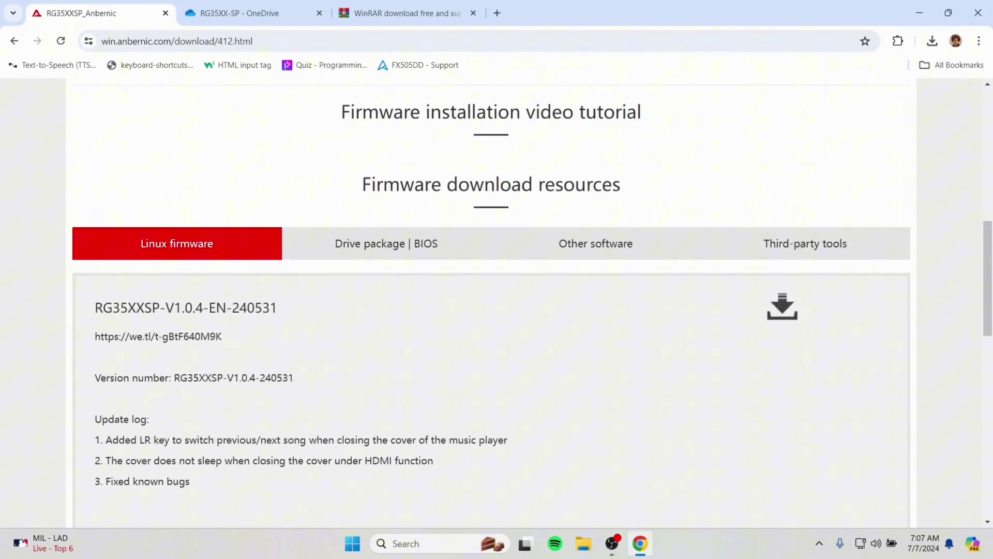
pyautogui.moveTo(255, 308); pyautogui.dragTo(94, 308)
pyautogui.scroll(-1, 490, 302)
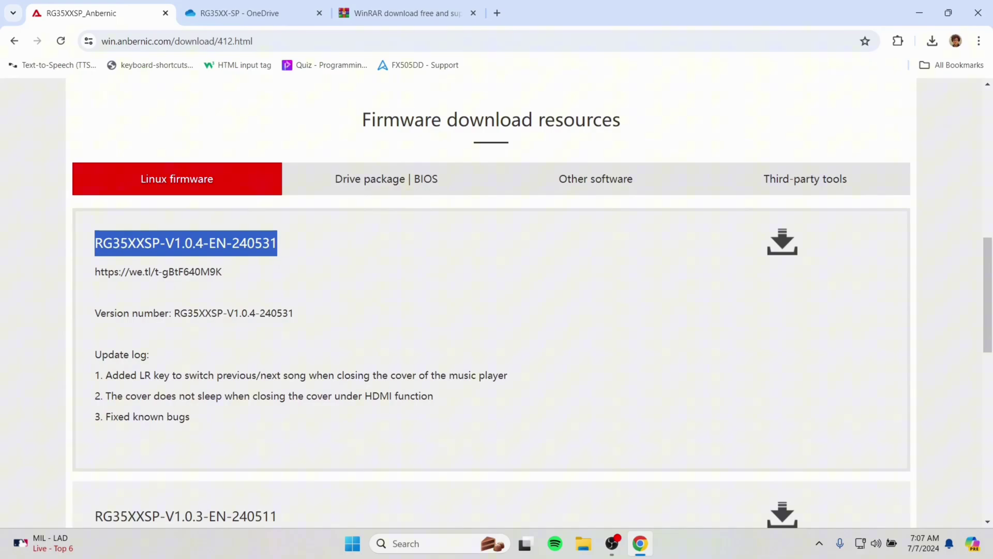
pyautogui.scroll(-1, 490, 302)
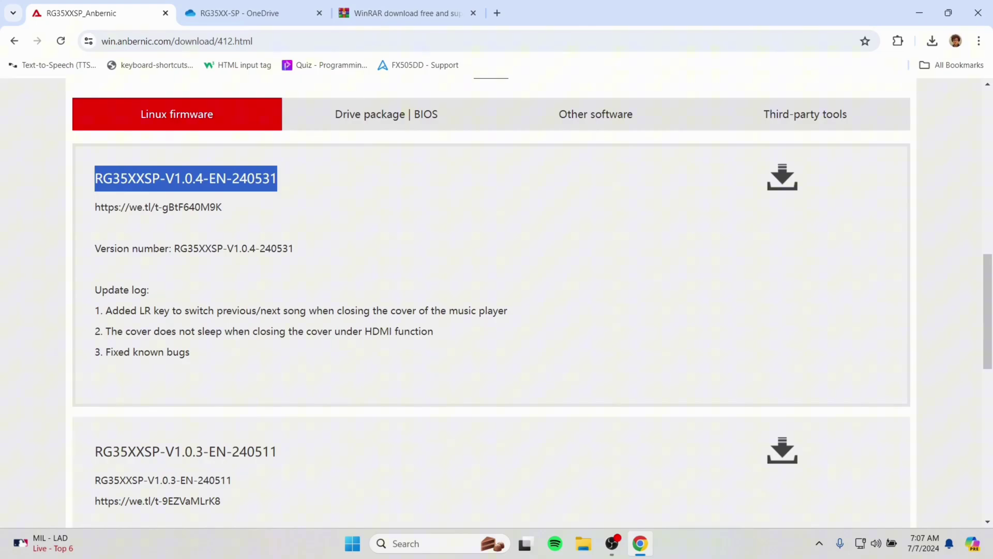
pyautogui.scroll(-1, 490, 303)
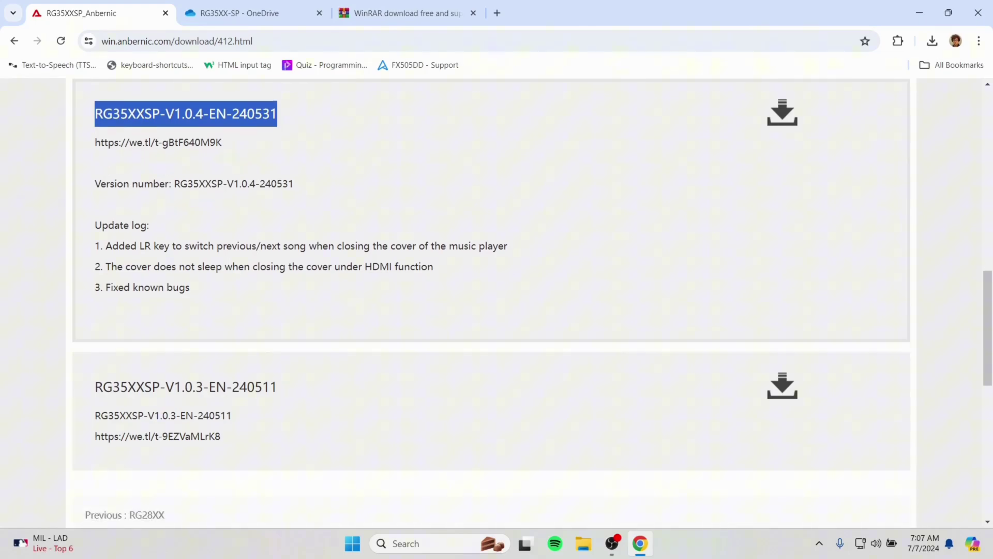
pyautogui.scroll(2, 490, 302)
pyautogui.scroll(-1, 490, 303)
pyautogui.scroll(1, 490, 302)
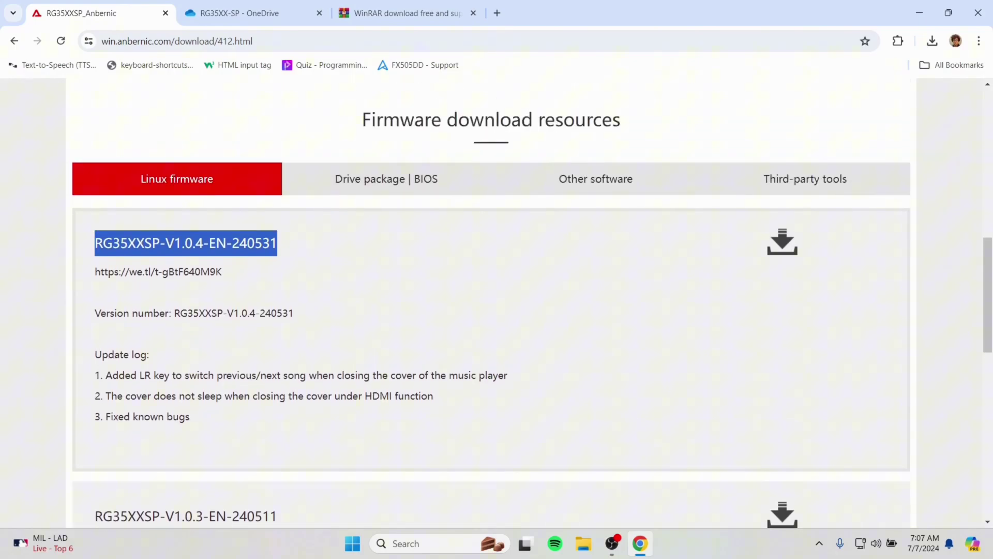
pyautogui.scroll(2, 491, 303)
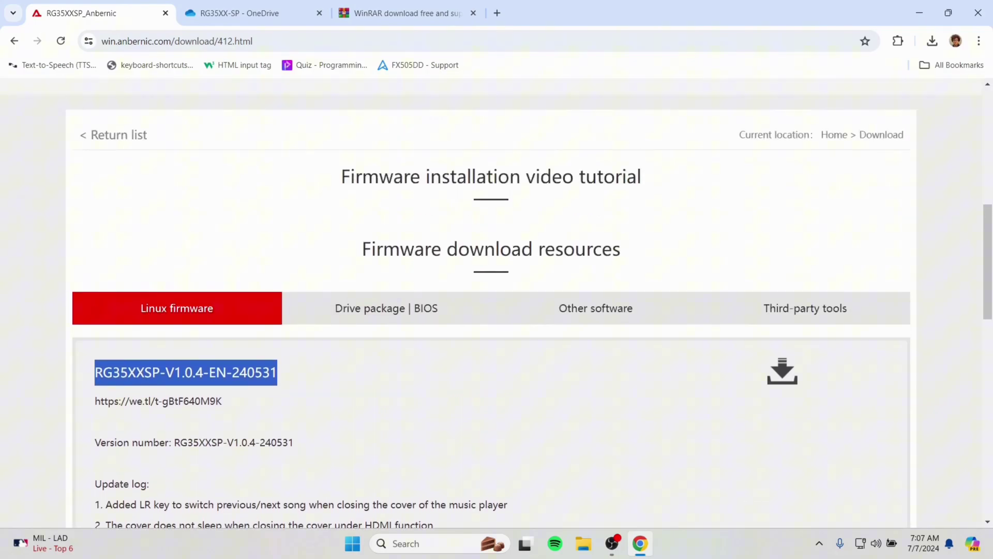
pyautogui.scroll(-2, 490, 303)
pyautogui.click(444, 326)
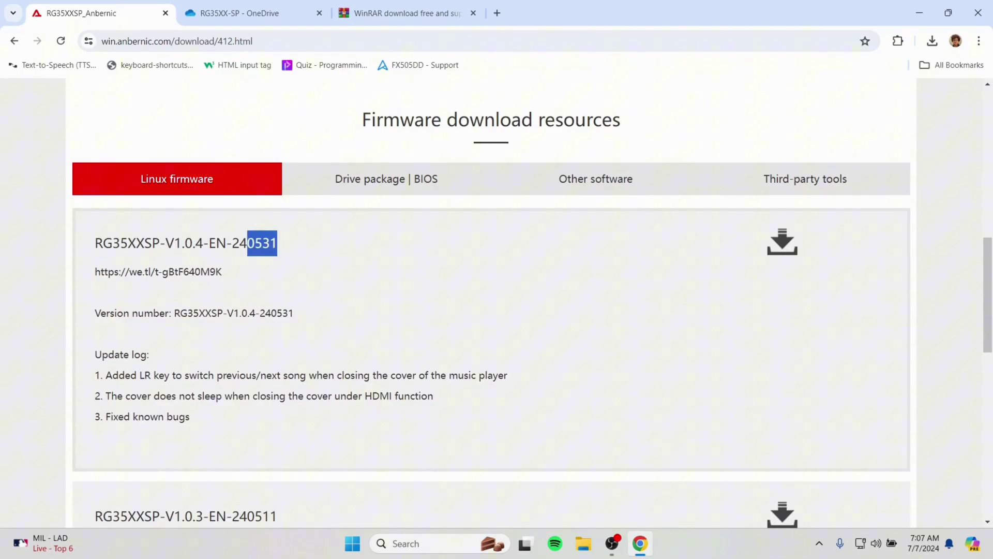
pyautogui.moveTo(247, 243); pyautogui.dragTo(136, 243)
pyautogui.scroll(-2, 490, 303)
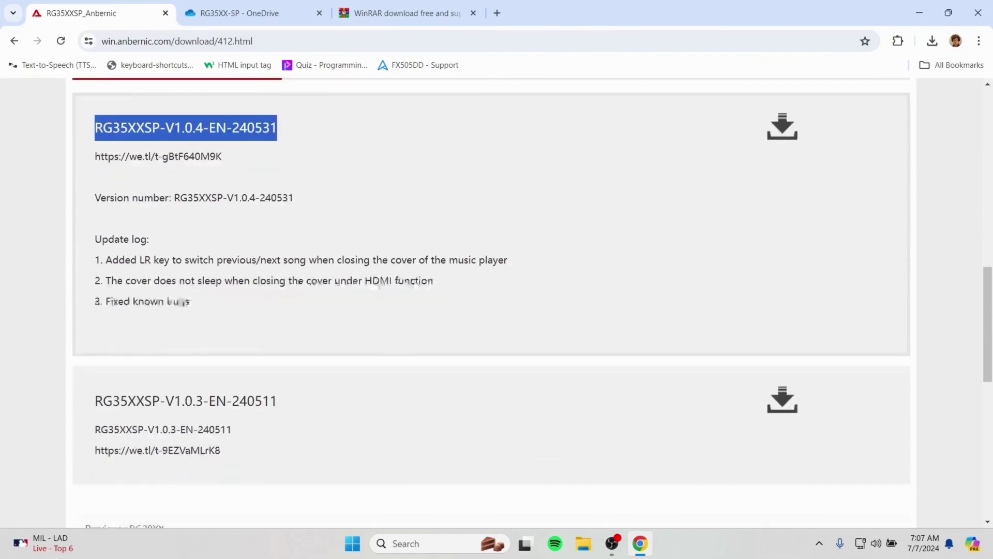
pyautogui.scroll(3, 490, 302)
pyautogui.click(445, 325)
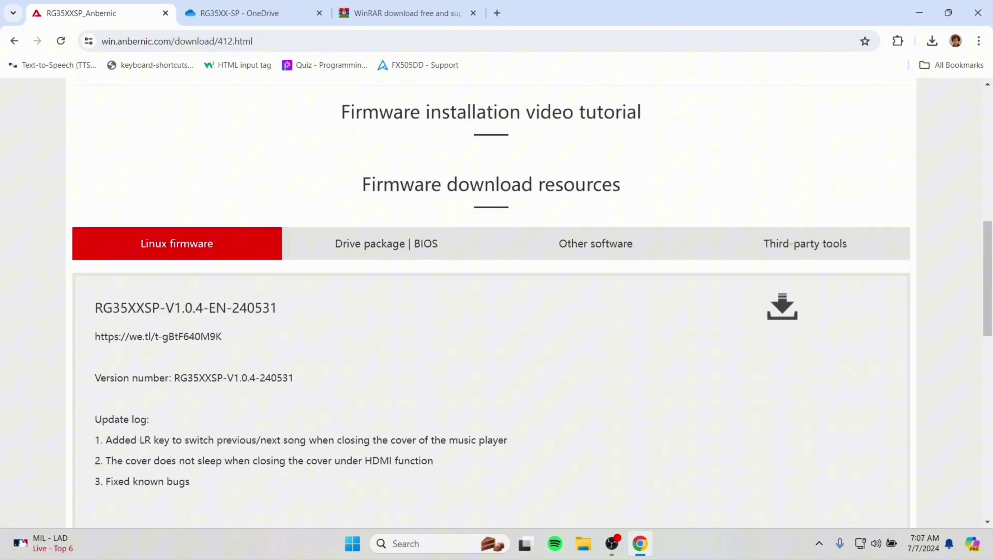
pyautogui.scroll(-1, 491, 303)
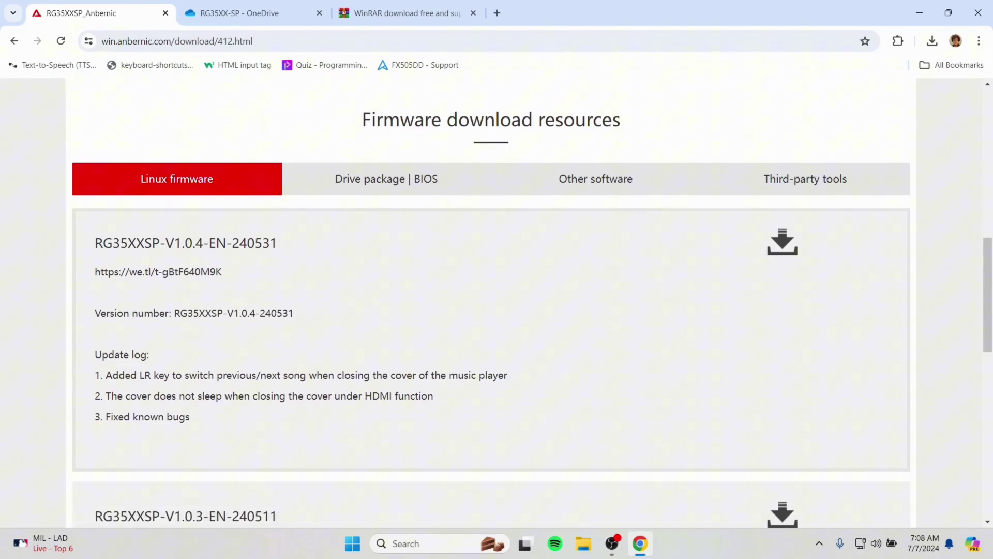
# Step: Copy the full we.tl link listed under the RG35XXSP-V1.0.4-EN-240531 firmware
pyautogui.scroll(-1, 491, 303)
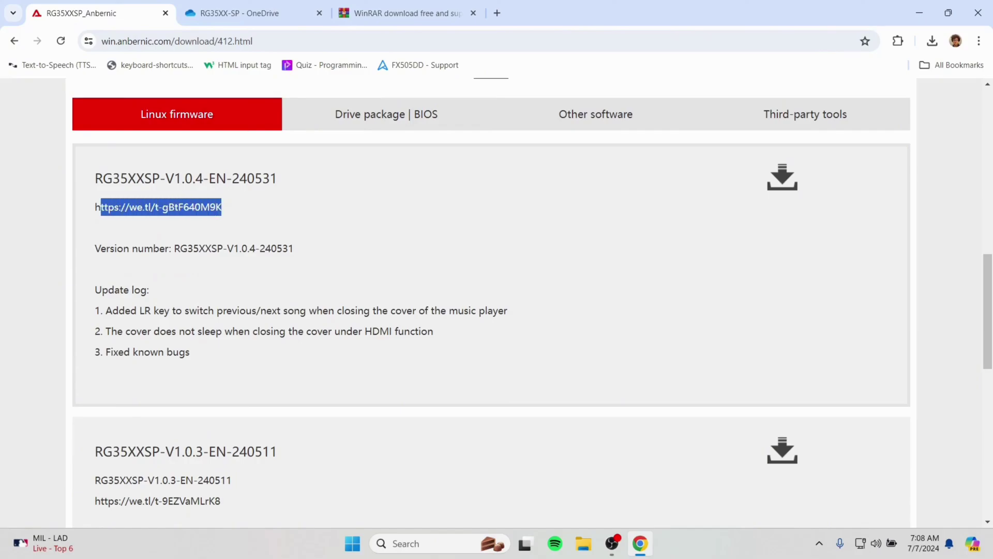
pyautogui.moveTo(101, 207); pyautogui.dragTo(94, 207)
pyautogui.rightClick(117, 209)
pyautogui.click(150, 224)
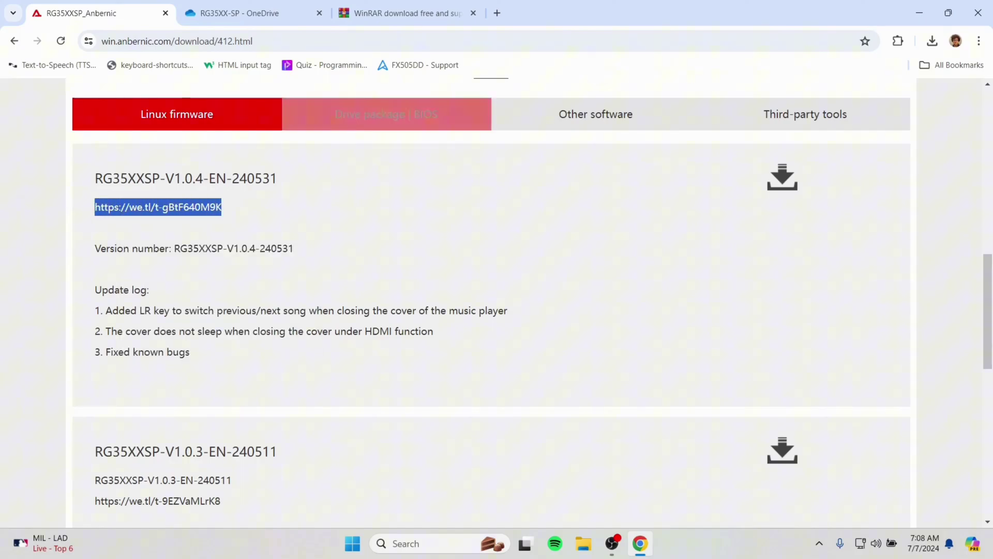
# Step: Open the copied firmware link in a new browser tab and view the RG35XXSP-EN transfer's contents
pyautogui.click(496, 13)
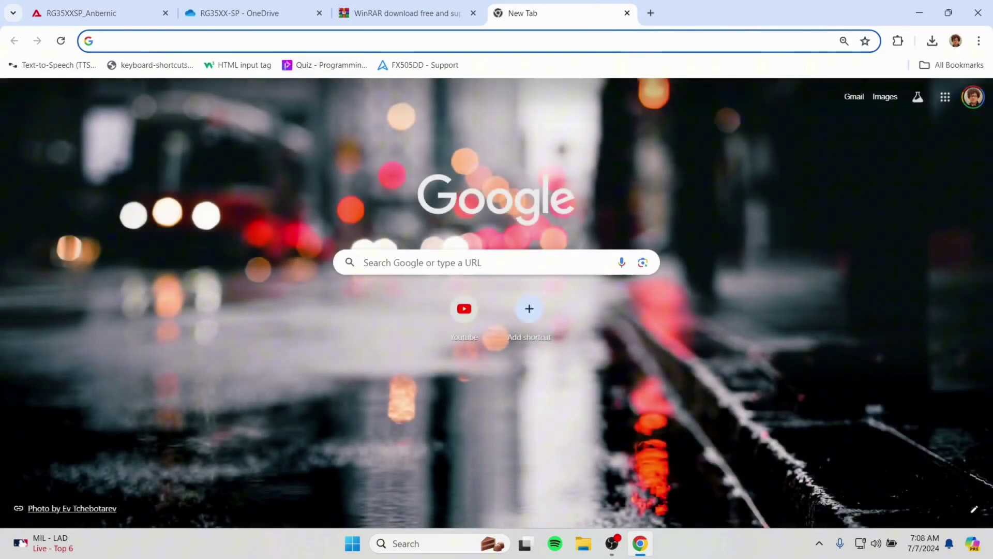
pyautogui.rightClick(292, 41)
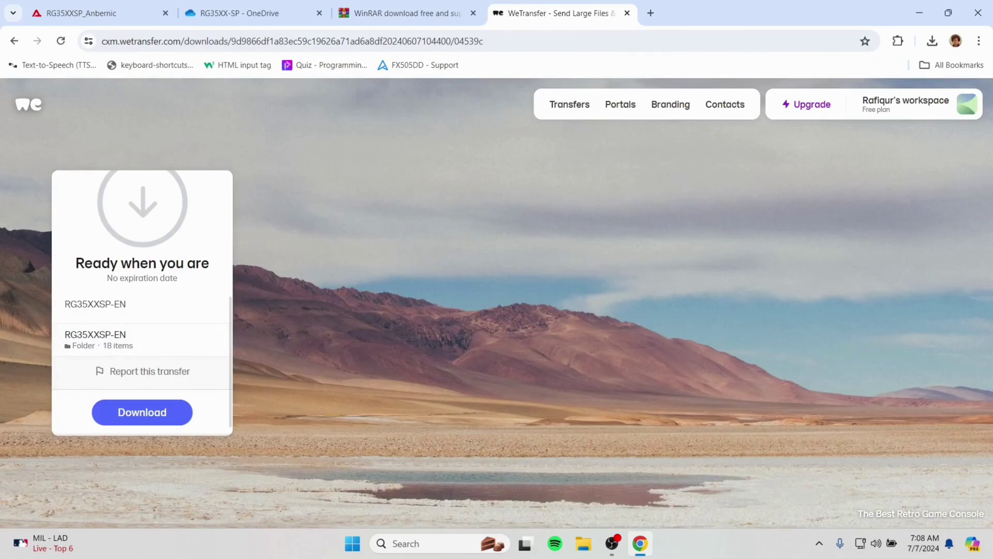
pyautogui.scroll(1, 142, 341)
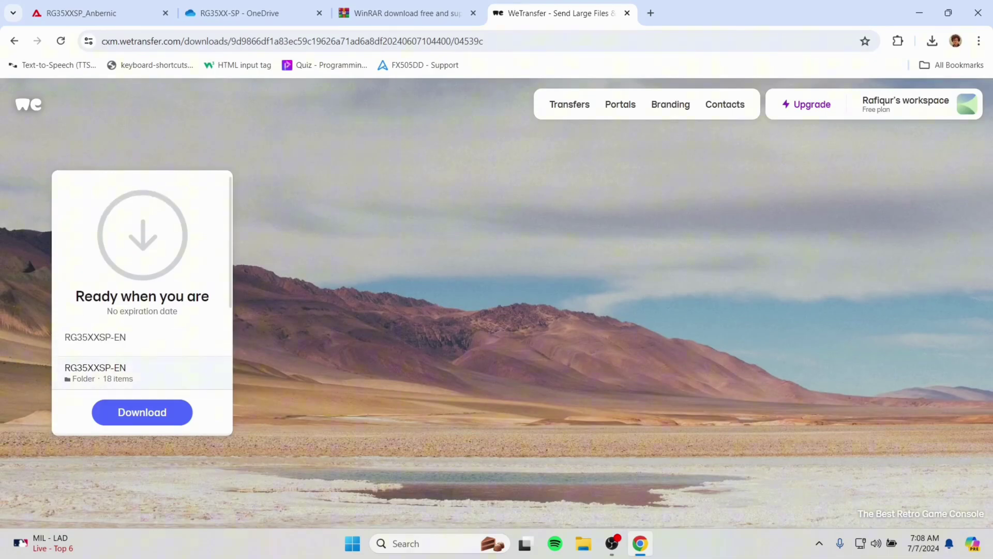
# Step: Switch to the WinRAR website and open its WinRAR download page, down to the download section
pyautogui.scroll(-1, 142, 298)
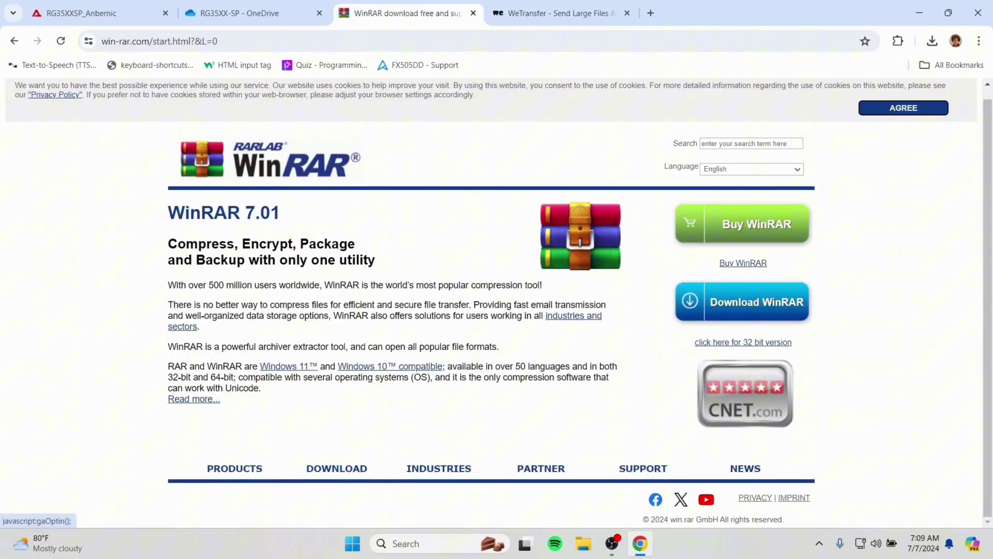
pyautogui.scroll(1, 742, 311)
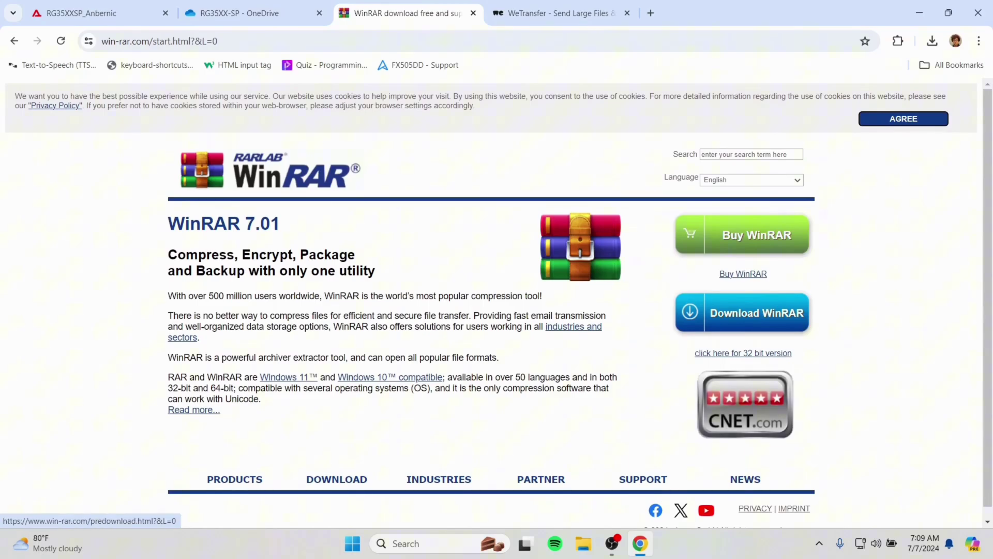
pyautogui.scroll(-1, 742, 310)
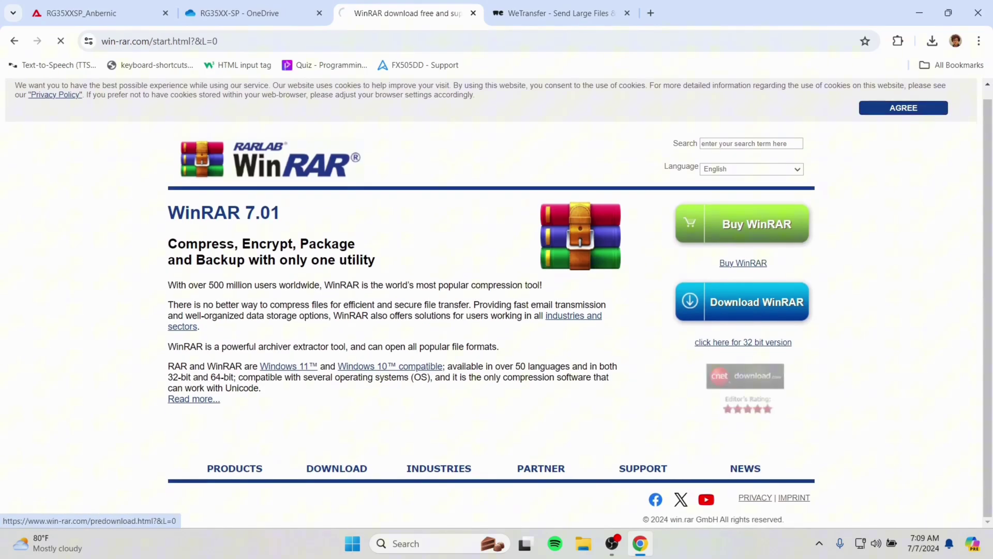
pyautogui.scroll(-4, 489, 426)
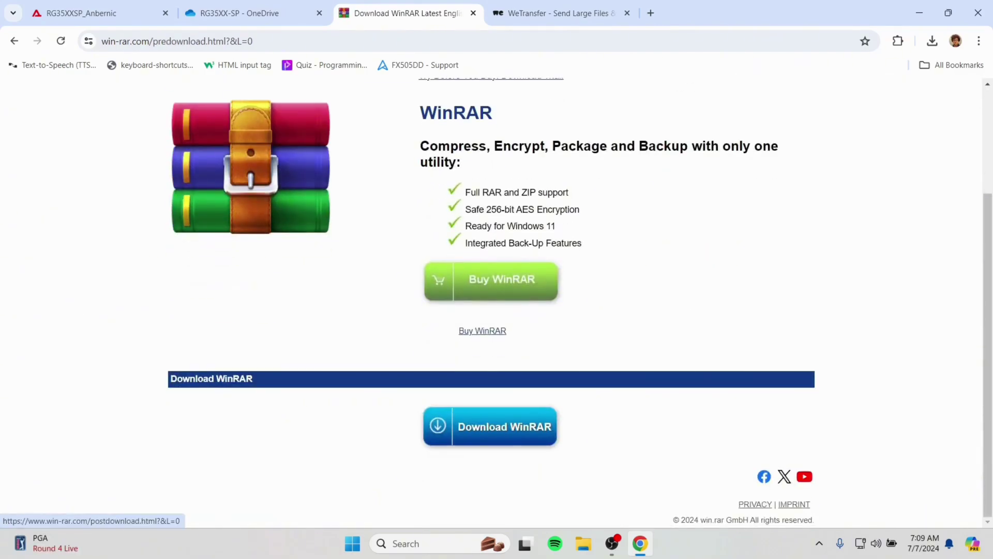
# Step: Download WinRAR, run the winrar-x64-701.exe installer and complete the setup with its default file associations and integration options
pyautogui.click(489, 426)
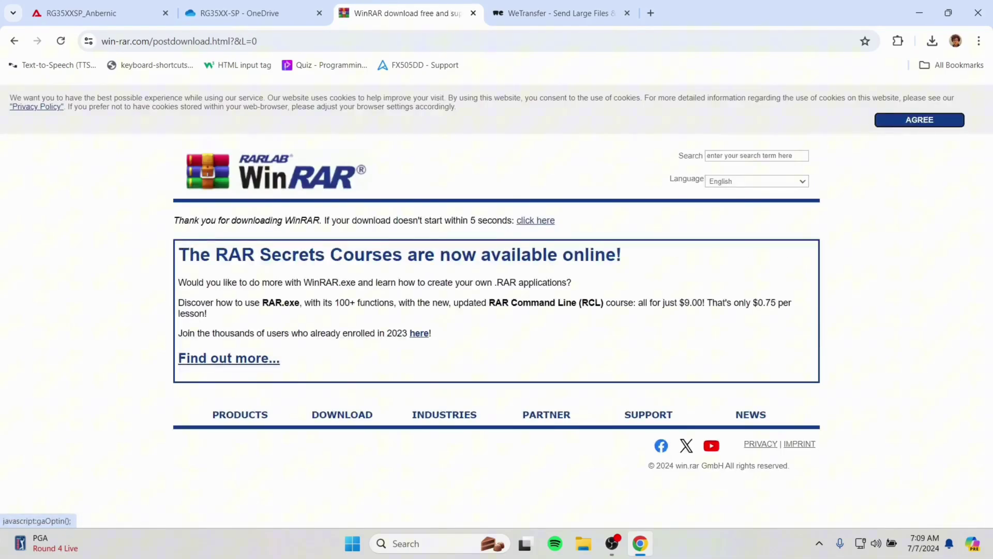
pyautogui.click(392, 310)
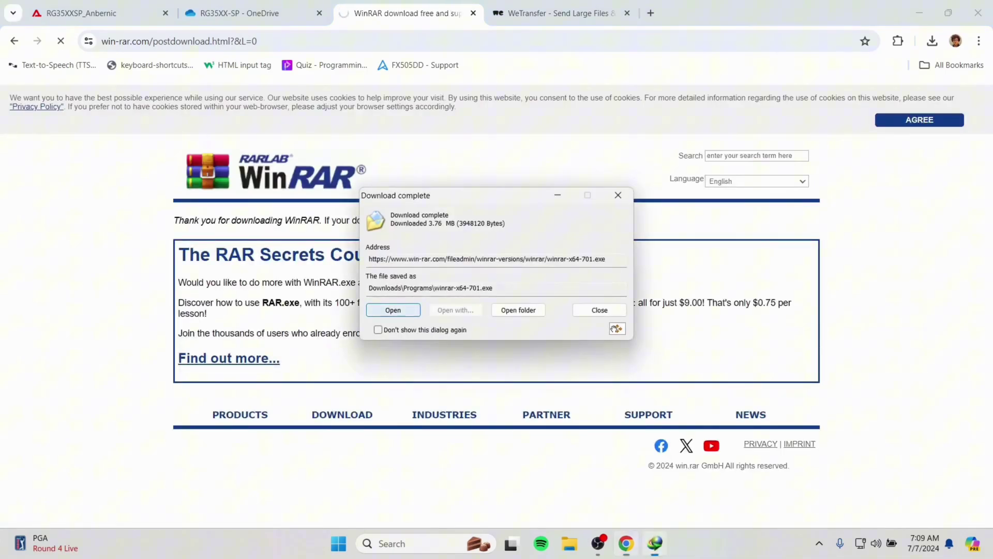
pyautogui.press('Return')
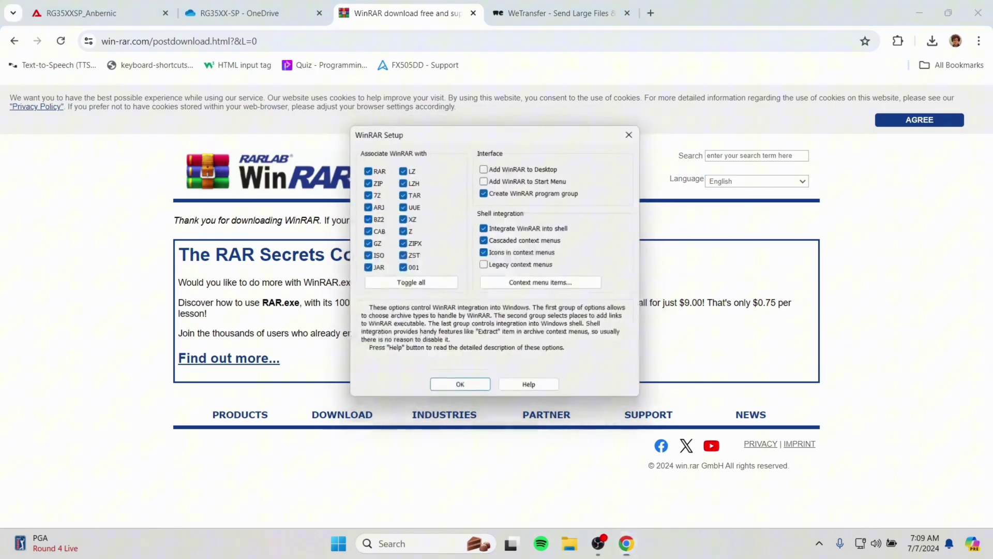
pyautogui.press('Return')
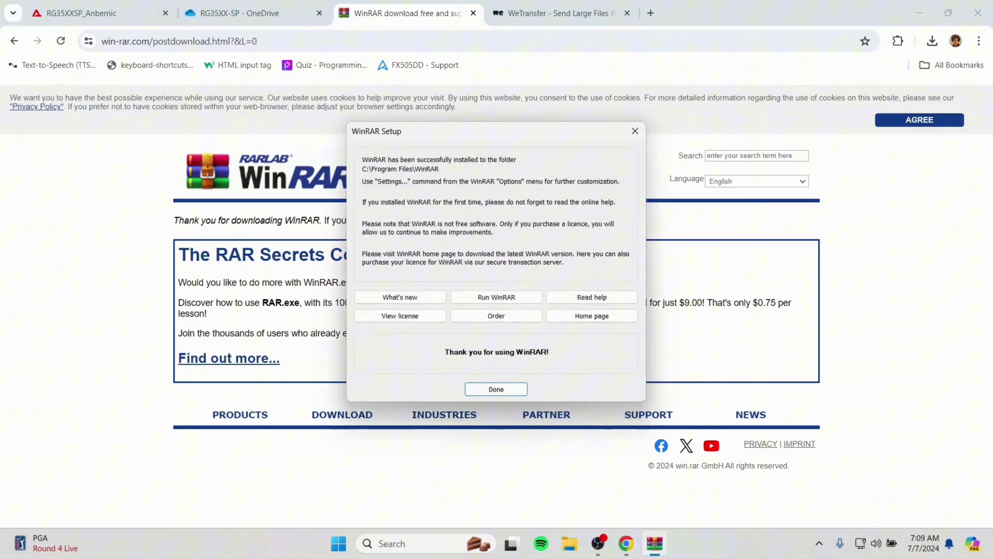
pyautogui.press('Return')
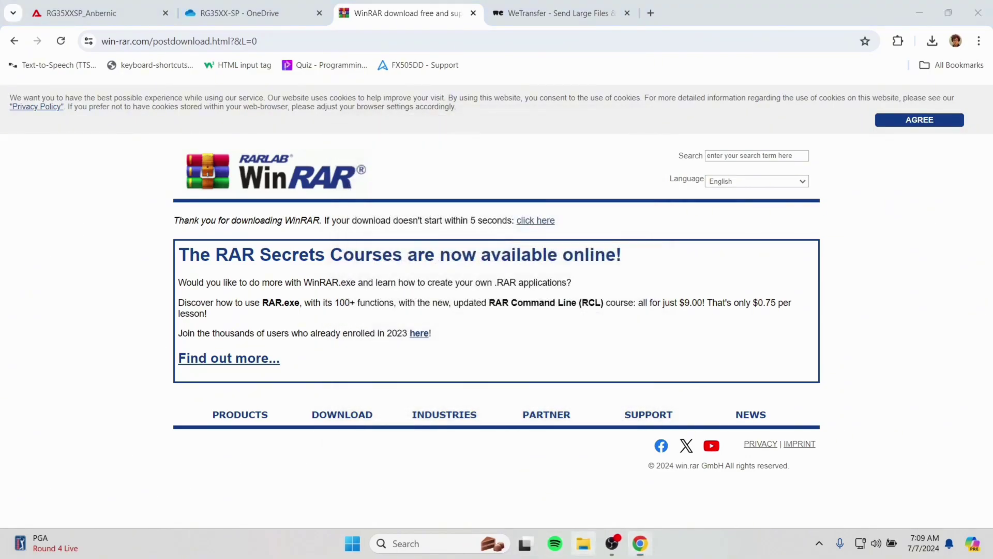
# Step: Switch to File Explorer and open the RG35XXSP-EN folder under Downloads, Compressed, ANBERNICS, RG35XX-SP
pyautogui.click(583, 543)
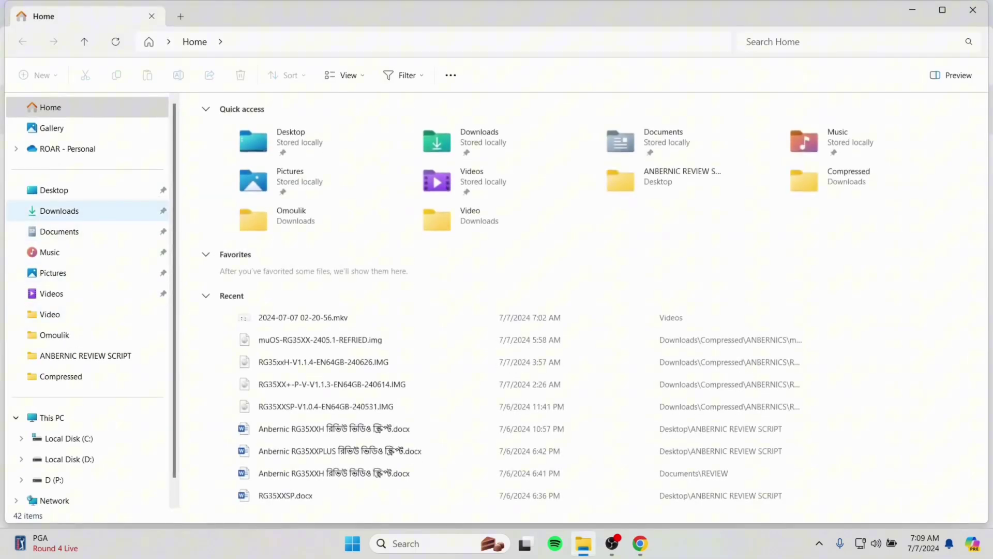
pyautogui.click(59, 211)
pyautogui.doubleClick(367, 148)
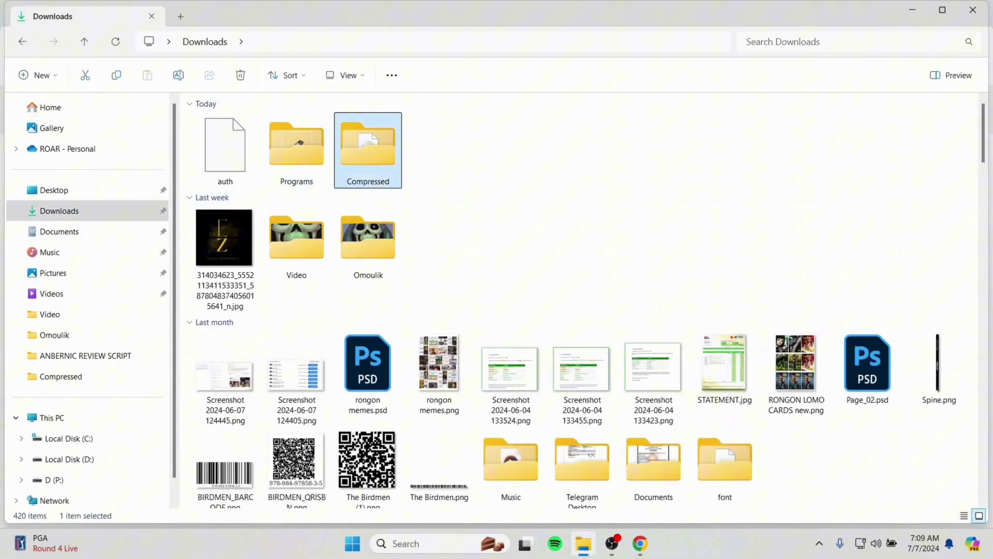
pyautogui.doubleClick(236, 155)
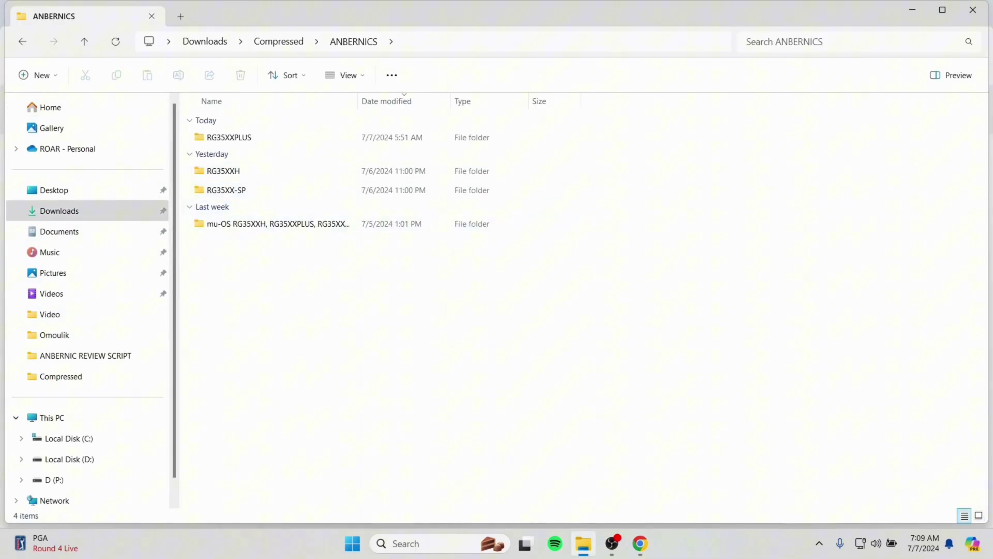
pyautogui.doubleClick(227, 190)
pyautogui.doubleClick(231, 137)
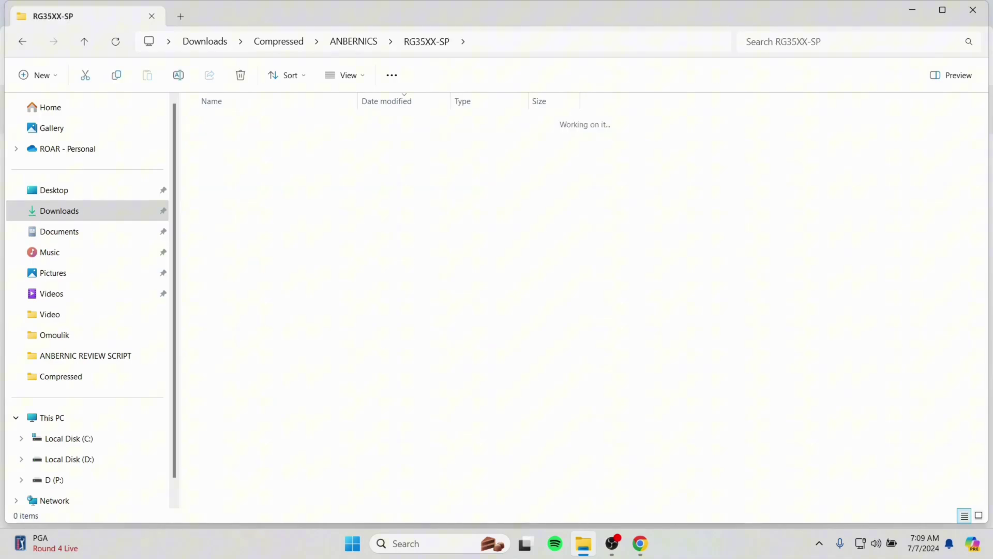
pyautogui.click(265, 137)
pyautogui.click(290, 207)
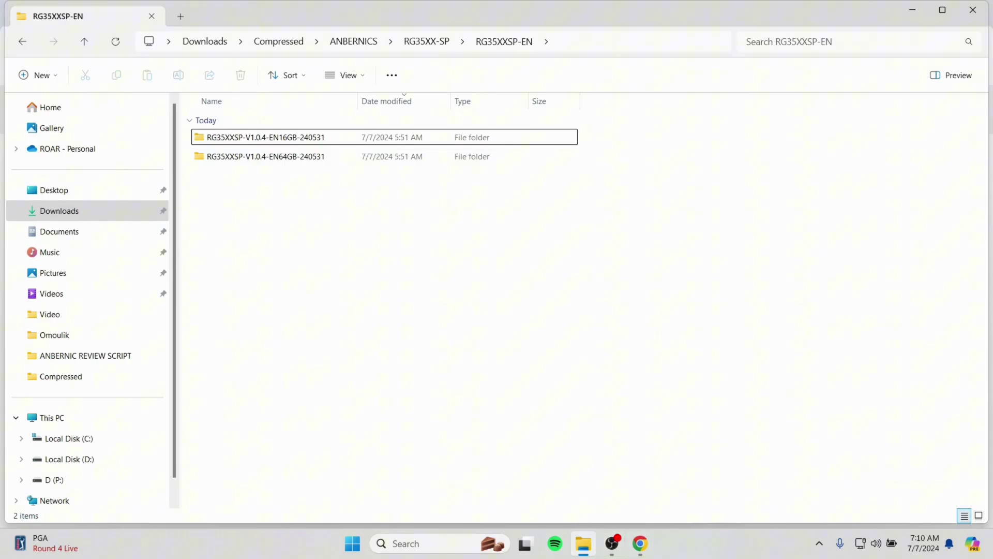
# Step: Look inside the RG35XXSP-V1.0.4-EN16GB-240531 folder and the EN64GB one, returning to RG35XXSP-EN
pyautogui.doubleClick(265, 138)
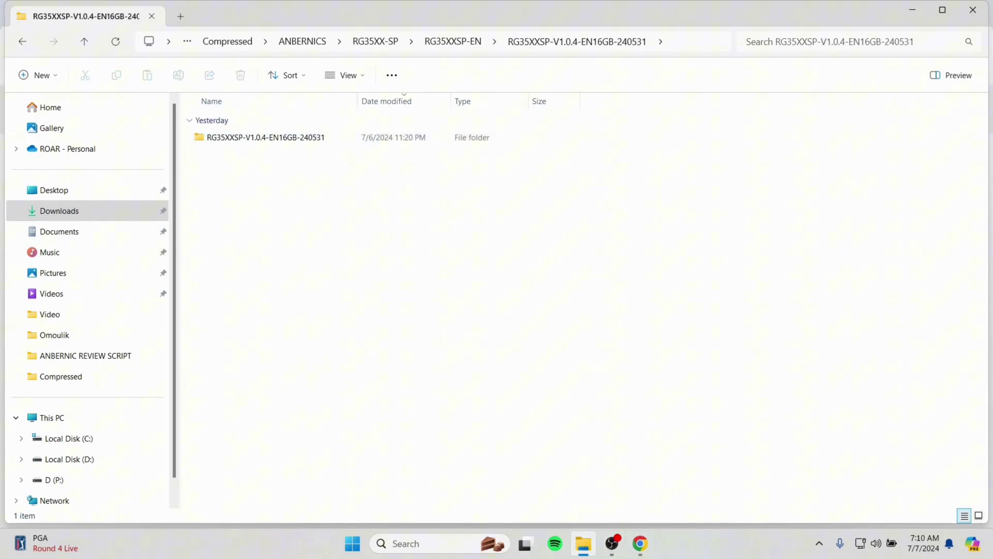
pyautogui.click(85, 41)
pyautogui.doubleClick(264, 156)
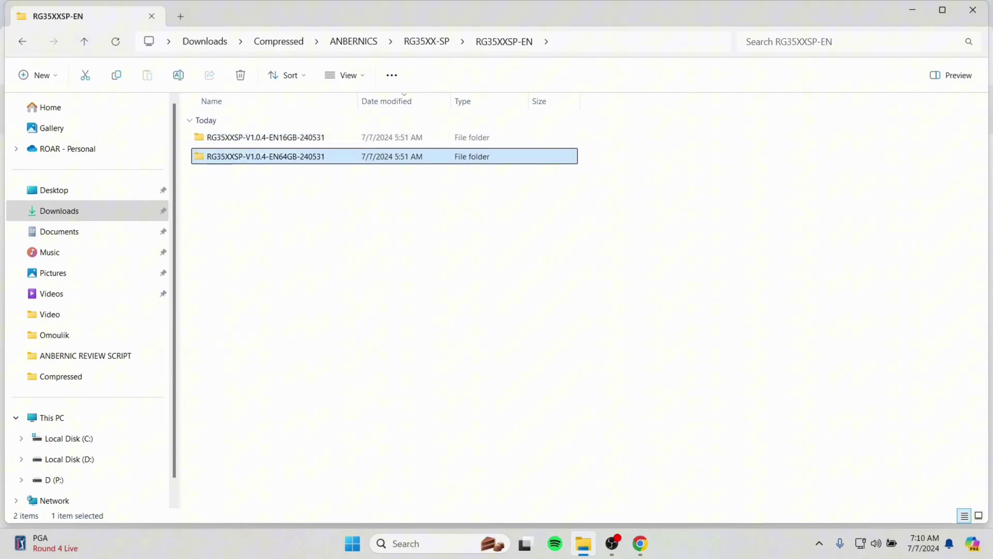
pyautogui.press('Down')
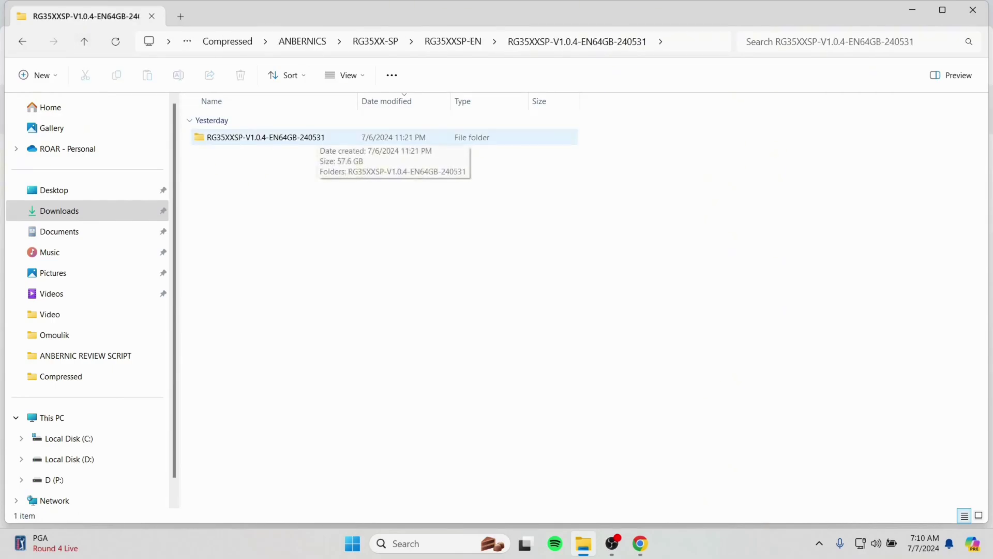
pyautogui.hotkey('alt', 'Up')
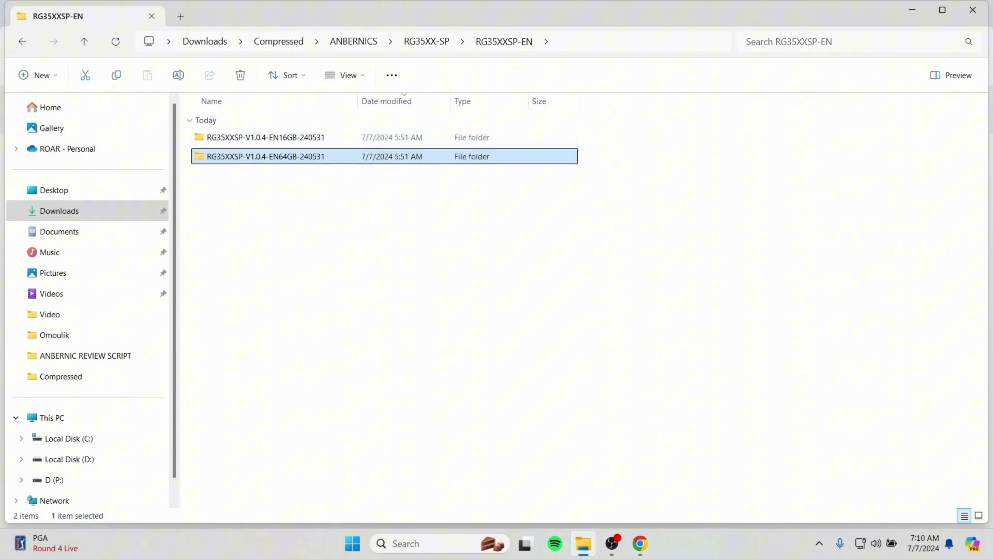
# Step: Open the nested RG35XXSP-V1.0.4-EN16GB-240531 folders down to the innermost one holding the image file and rufus-4.5.exe
pyautogui.press('Up')
pyautogui.press('Return')
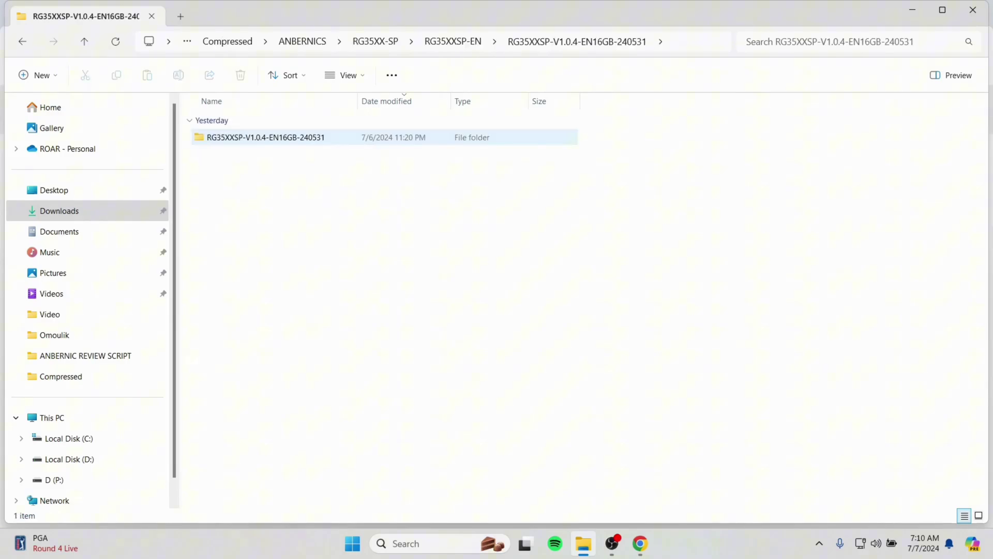
pyautogui.click(281, 138)
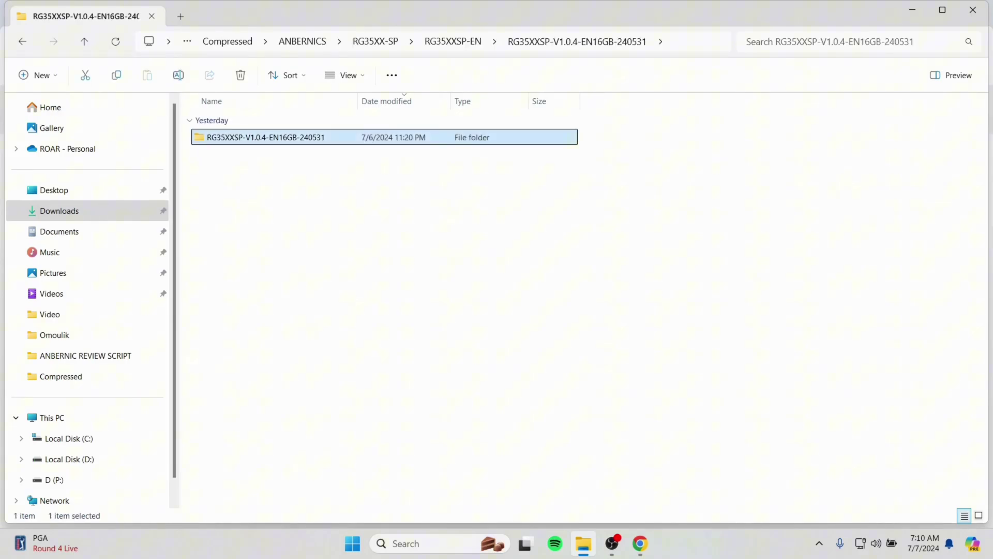
pyautogui.press('Return')
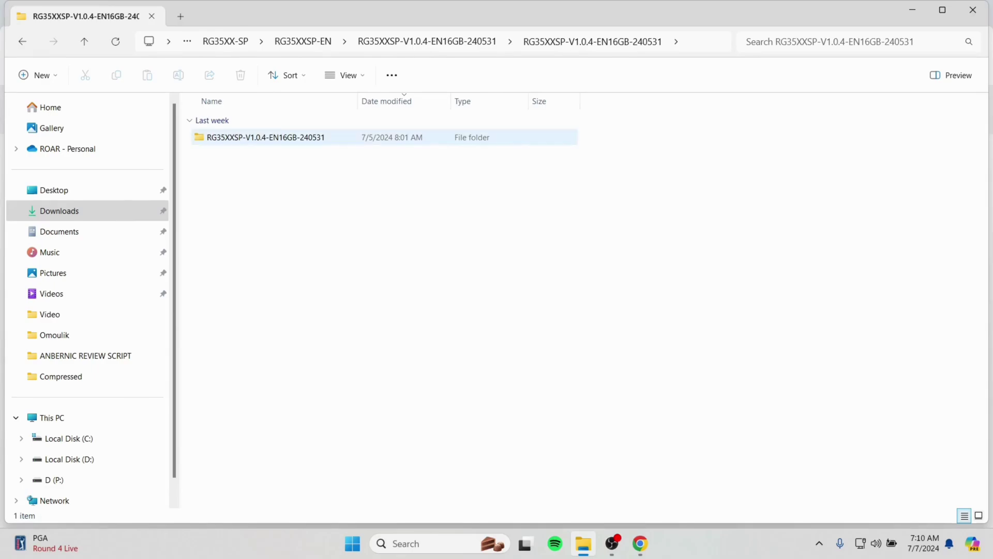
pyautogui.doubleClick(266, 137)
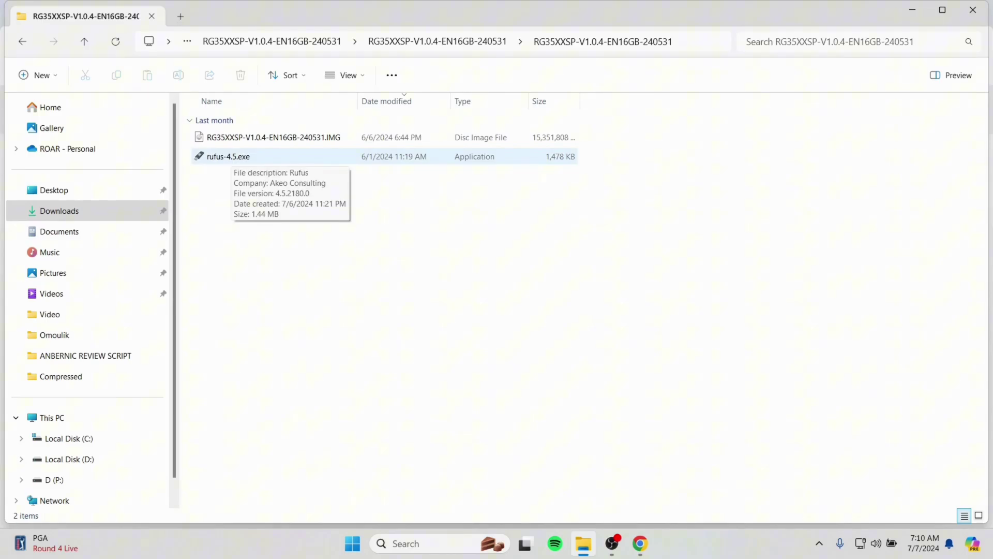
# Step: Launch rufus-4.5.exe, select RG35XXSP-V1.0.4-EN16GB-240531.IMG in the folder, and bring Rufus back in front of it
pyautogui.doubleClick(230, 156)
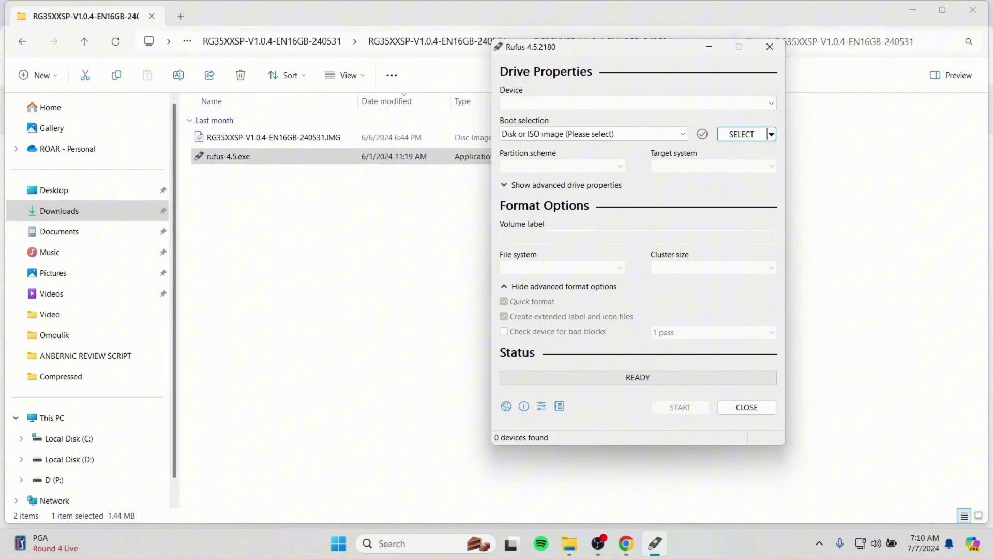
pyautogui.moveTo(569, 47); pyautogui.dragTo(579, 48)
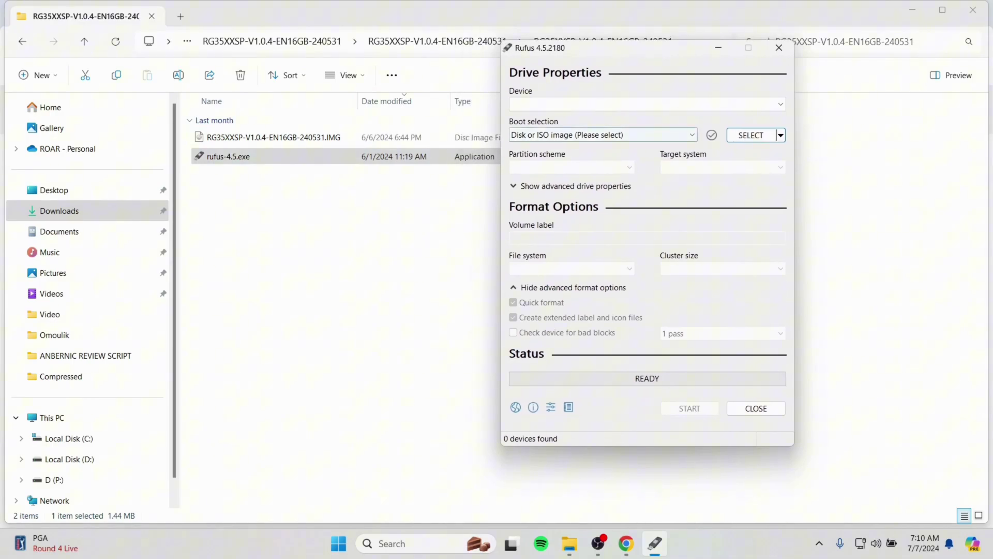
pyautogui.click(465, 138)
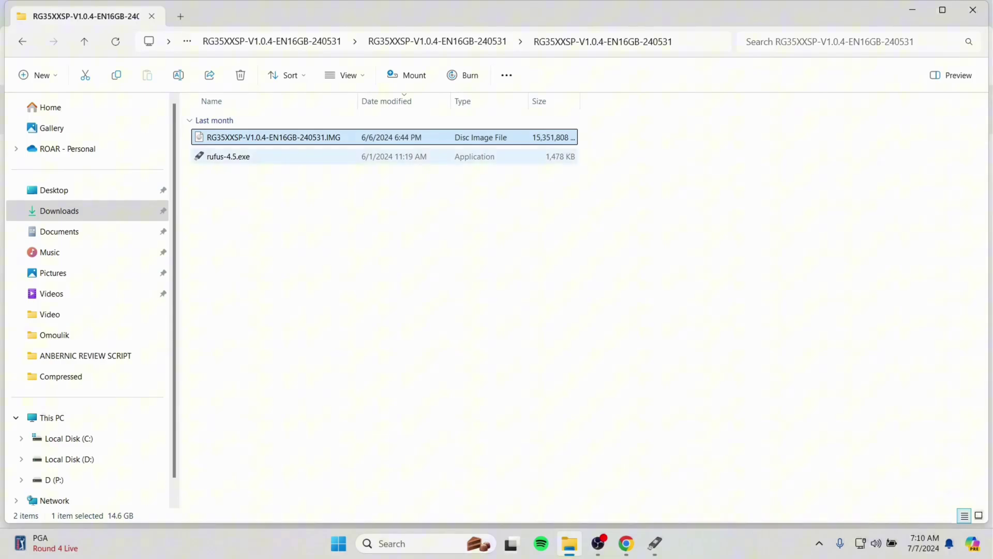
pyautogui.click(655, 543)
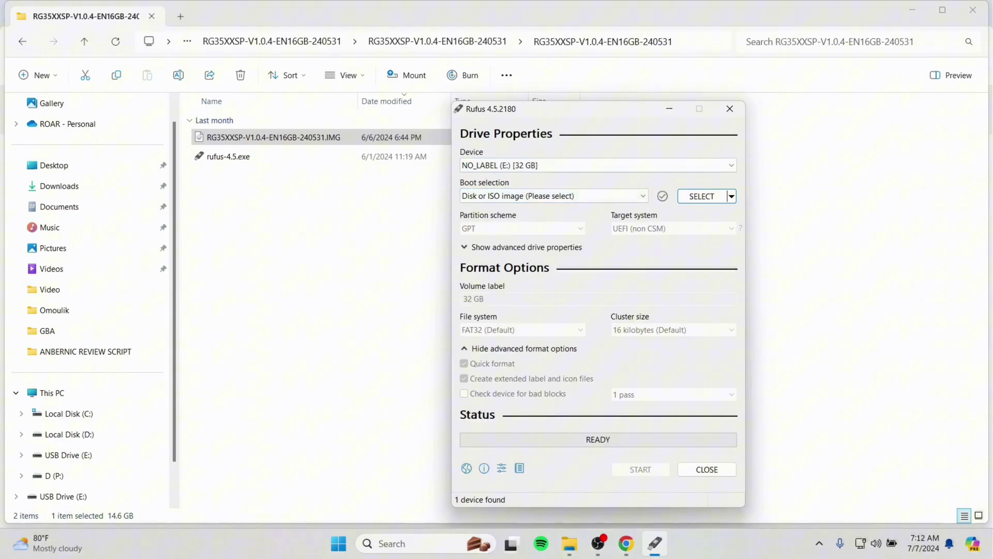
pyautogui.moveTo(589, 109); pyautogui.dragTo(744, 77)
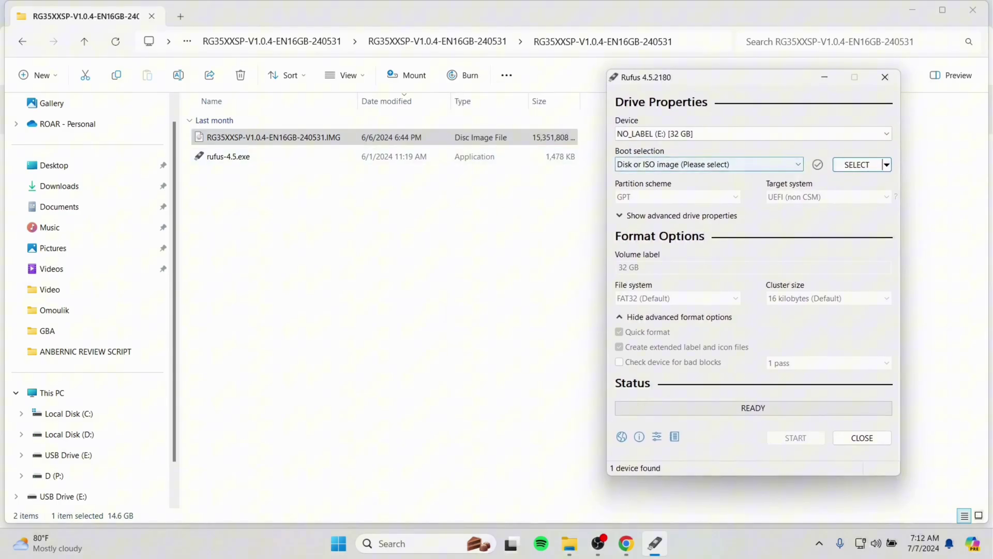
pyautogui.moveTo(724, 77); pyautogui.dragTo(495, 60)
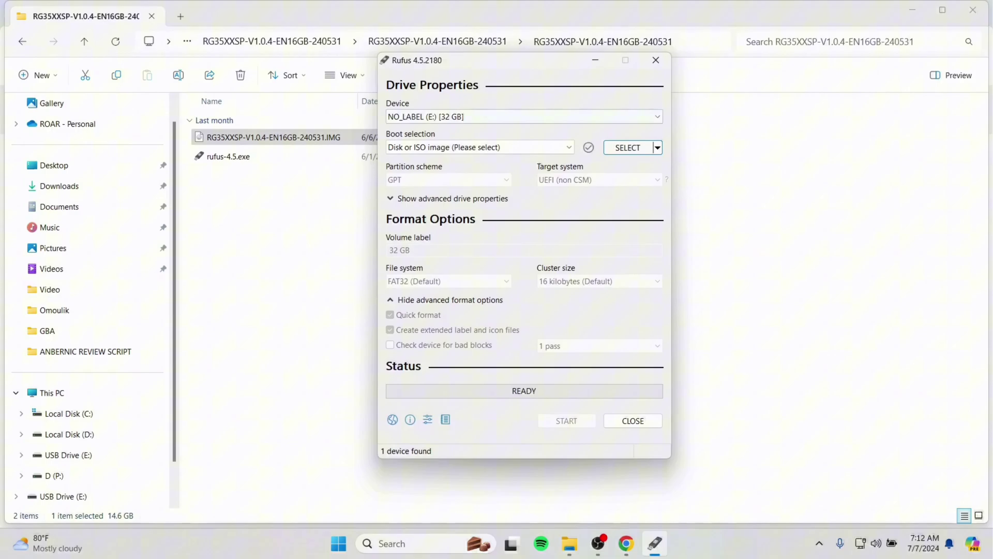
# Step: Load RG35XXSP-V1.0.4-EN16GB-240531.IMG from the nested EN16GB folders under ANBERNICS, RG35XX-SP as the Rufus boot image
pyautogui.click(628, 148)
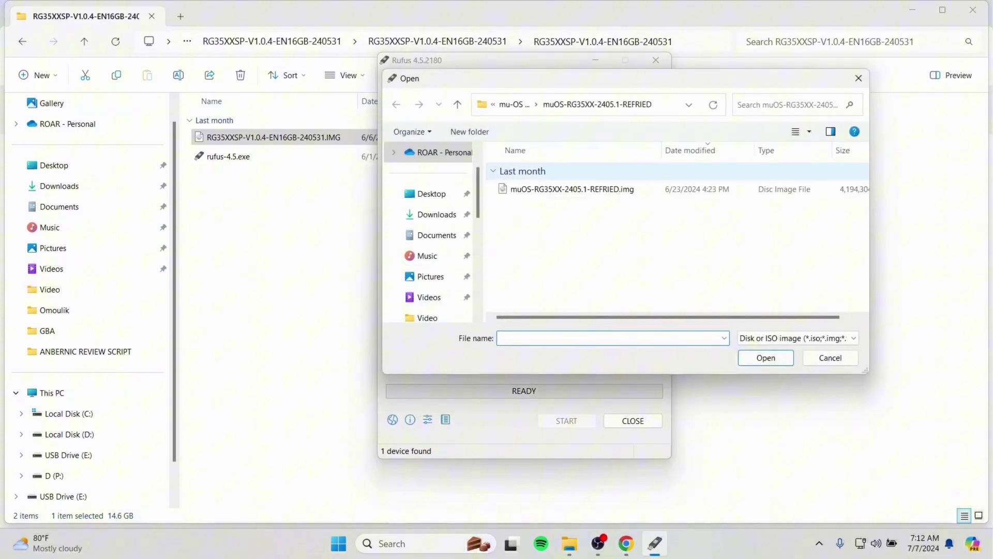
pyautogui.click(457, 104)
pyautogui.click(458, 105)
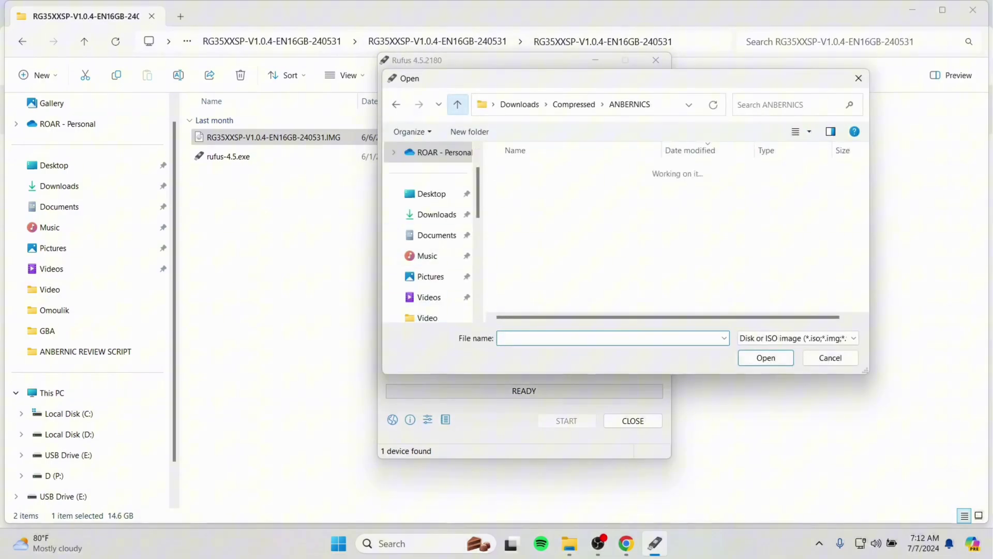
pyautogui.doubleClick(530, 244)
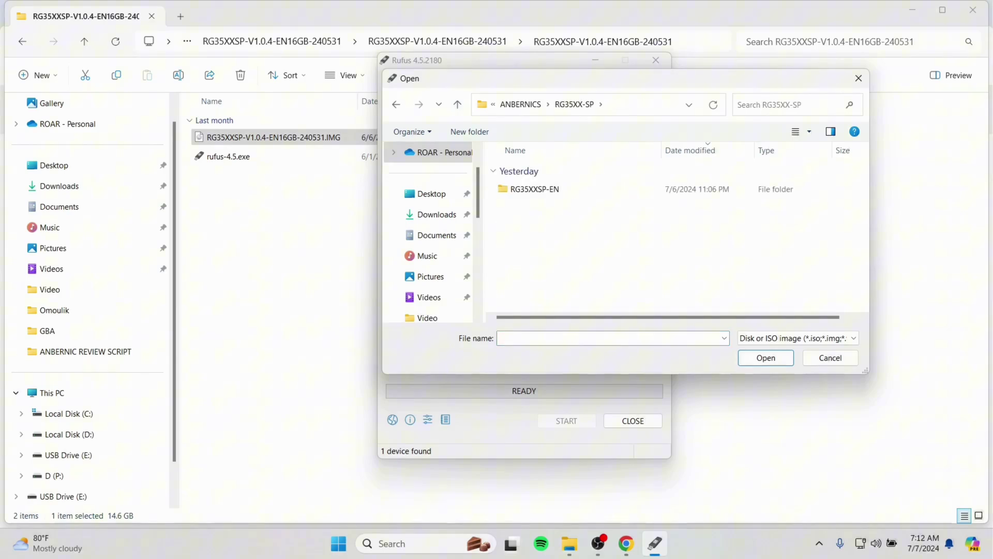
pyautogui.doubleClick(525, 188)
pyautogui.doubleClick(525, 188)
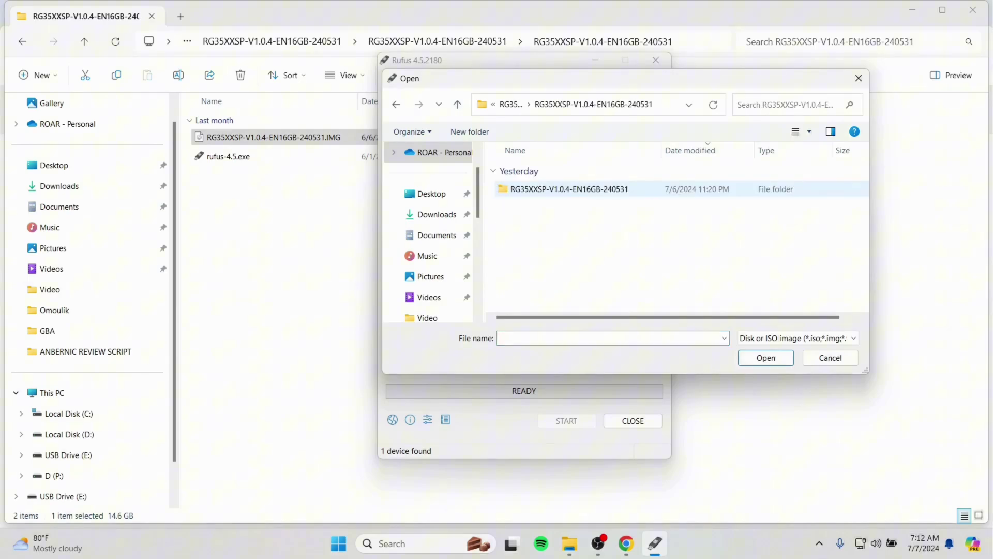
pyautogui.doubleClick(525, 188)
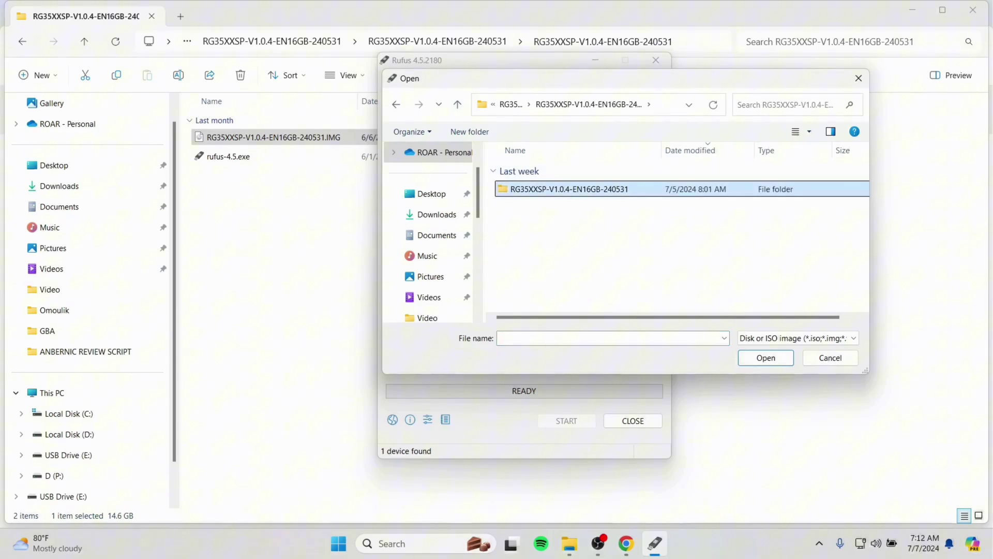
pyautogui.click(525, 188)
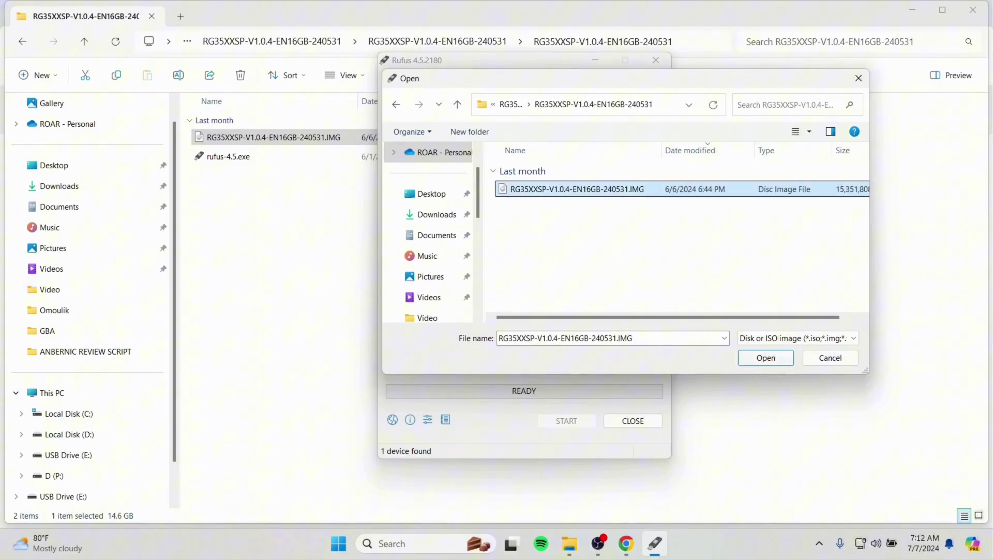
pyautogui.doubleClick(525, 189)
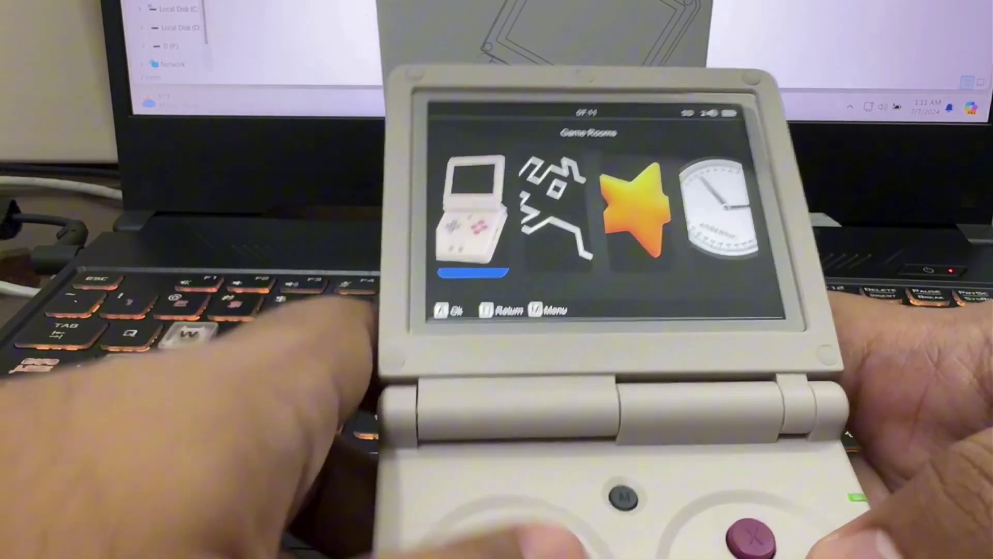
pyautogui.press('Right')
pyautogui.press('Right')
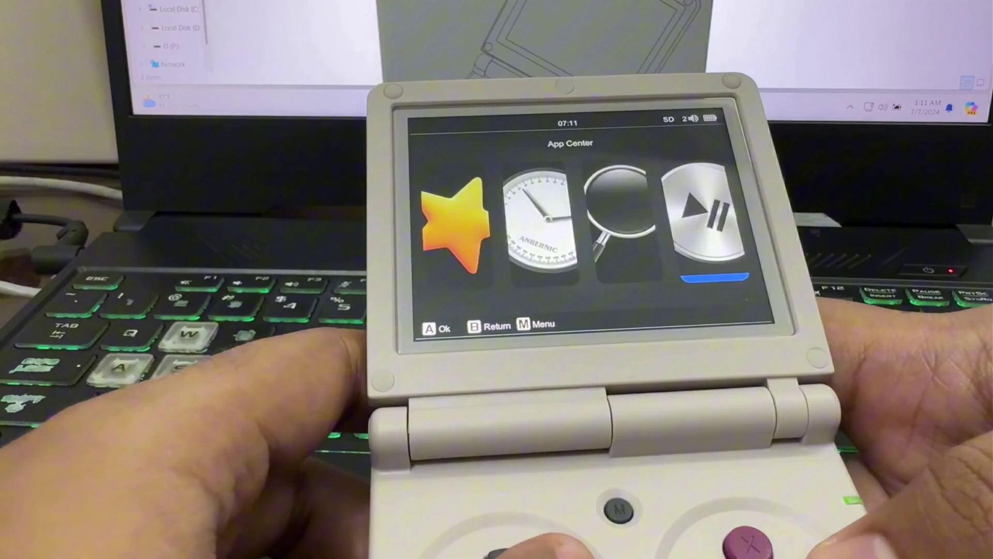